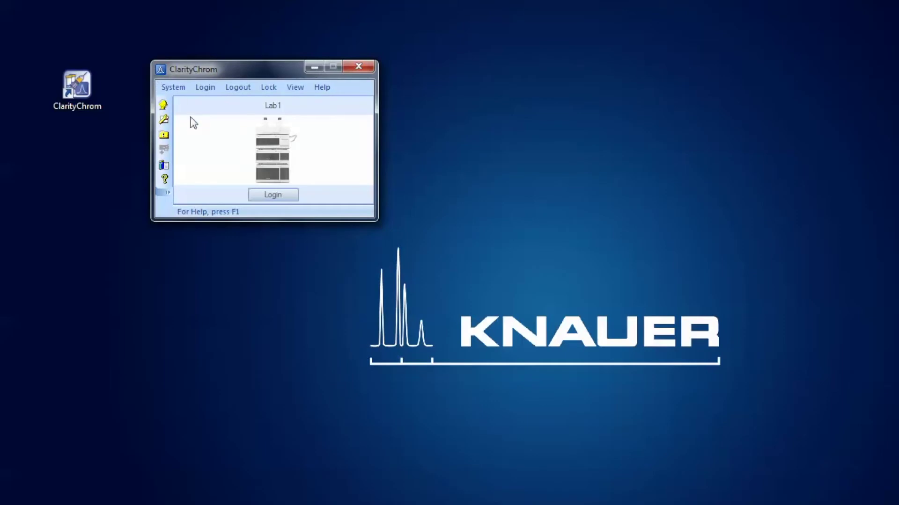
- Open the system configuration and bring up the list of available control modules to add
left_click(176, 89)
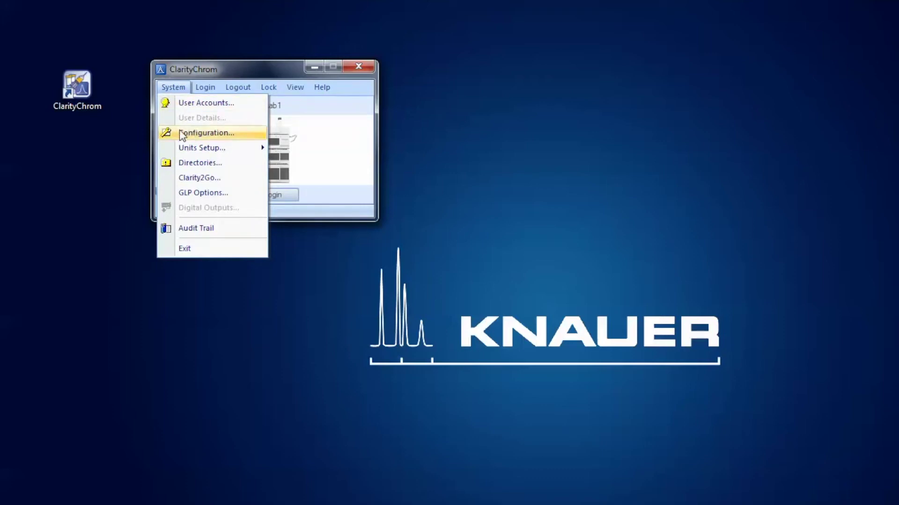
left_click(109, 136)
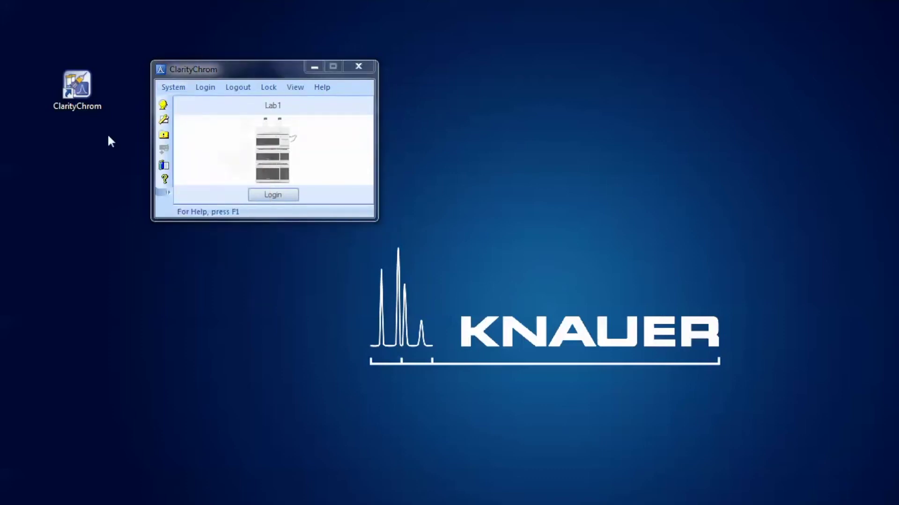
left_click(165, 122)
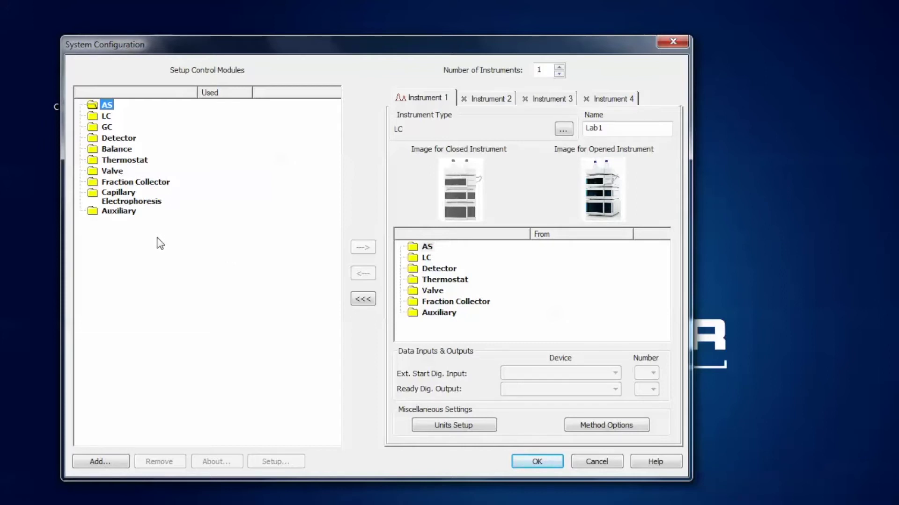
left_click(103, 462)
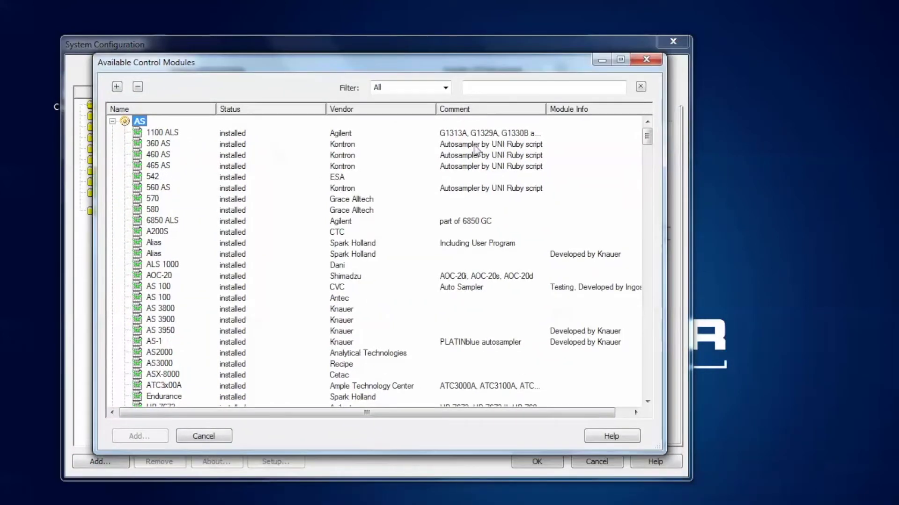
scroll(645, 139, "down", 2)
scroll(646, 139, "up", 2)
mouse_move(645, 133)
left_mouse_down()
mouse_move(645, 392)
mouse_move(645, 136)
left_mouse_up()
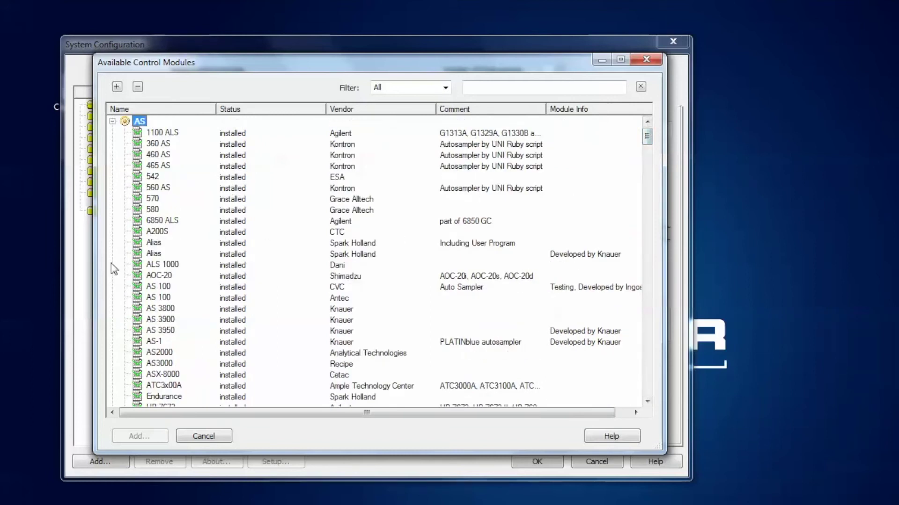
left_click(173, 266)
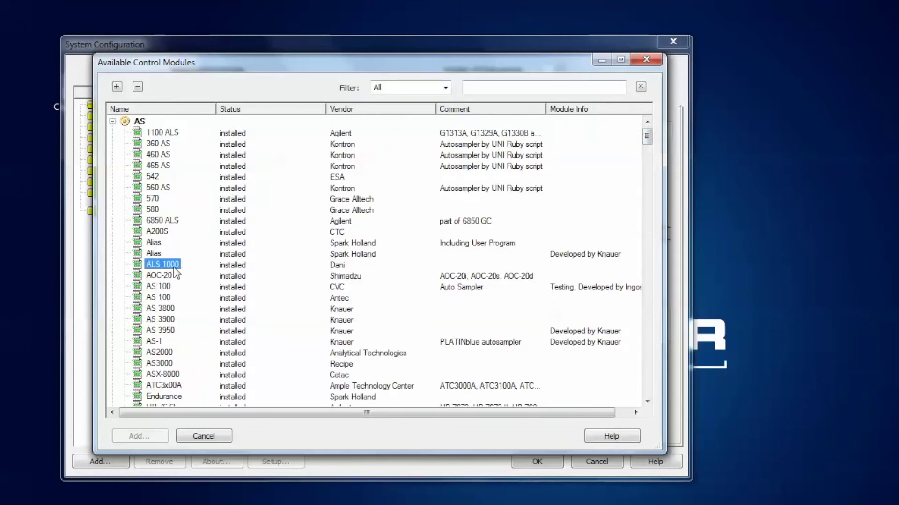
left_click(167, 298)
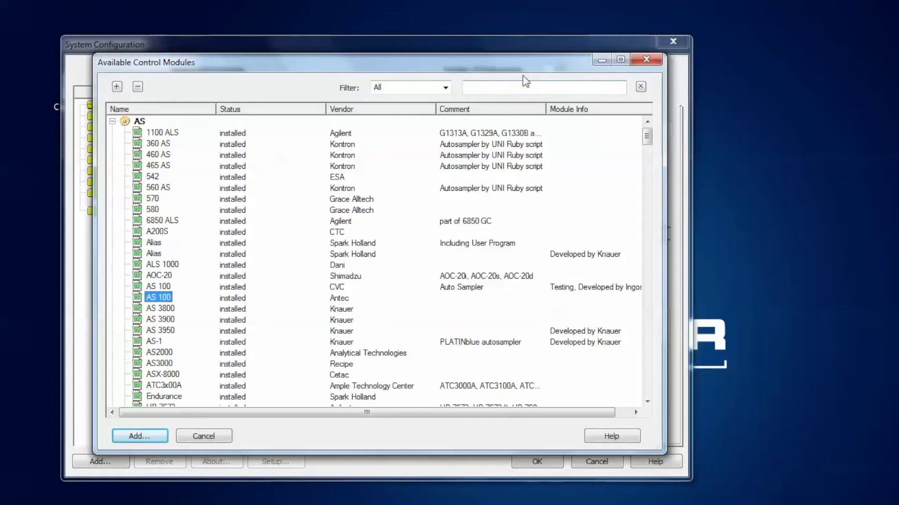
- Filter the available control modules by "p6.1l" and add the Knauer Pump P6.1L
left_click(482, 88)
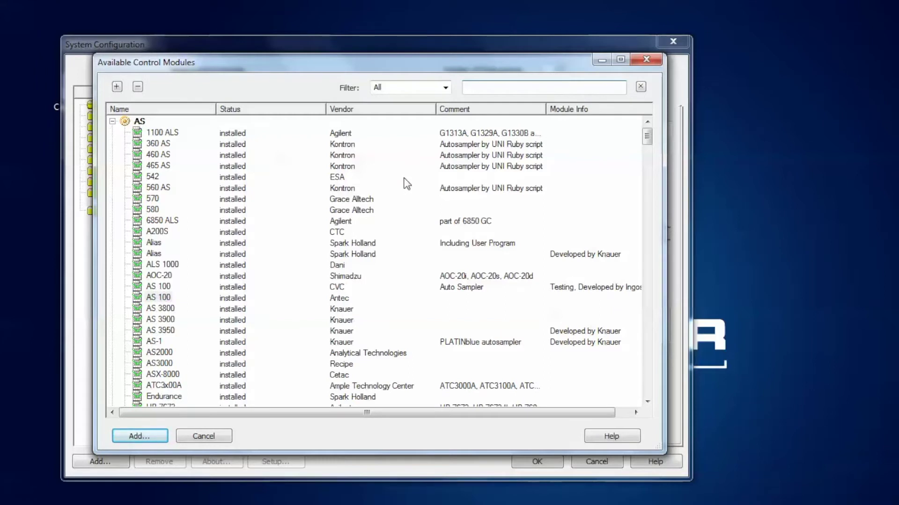
type("p6.1l")
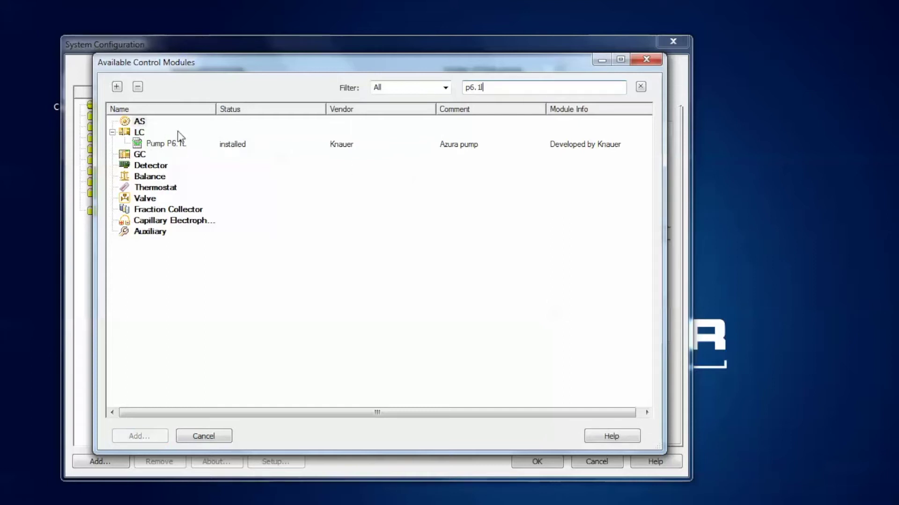
left_click(154, 145)
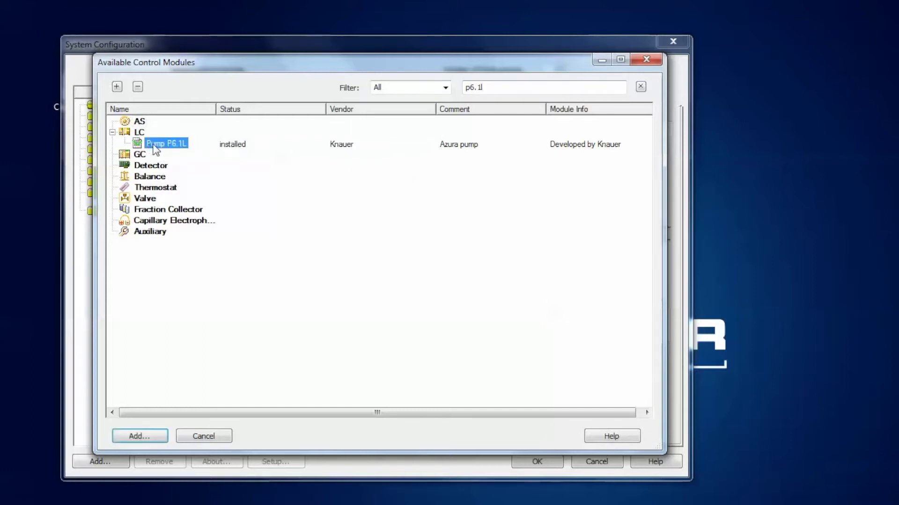
left_click(139, 436)
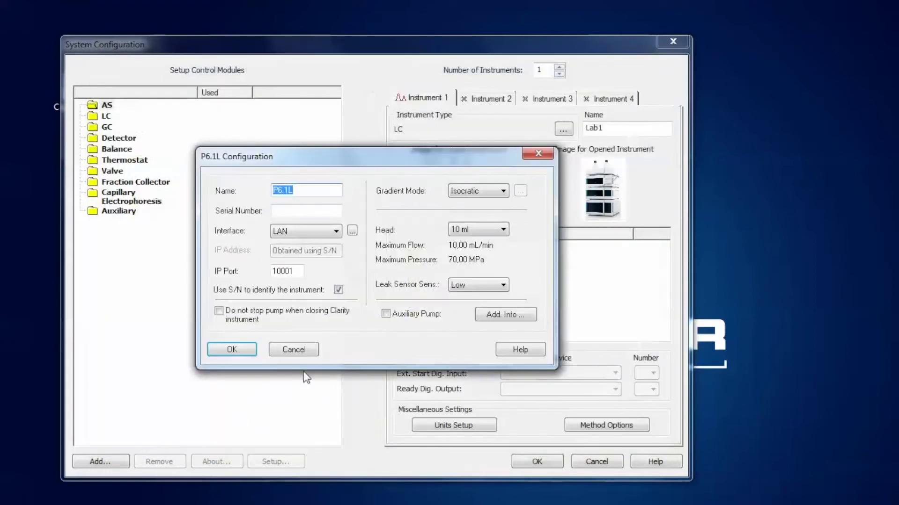
- Set the pump's interface to LAN, search for connected devices and assign the detected P6.1L [LPG] device's serial number
left_click_drag(310, 162, 288, 128)
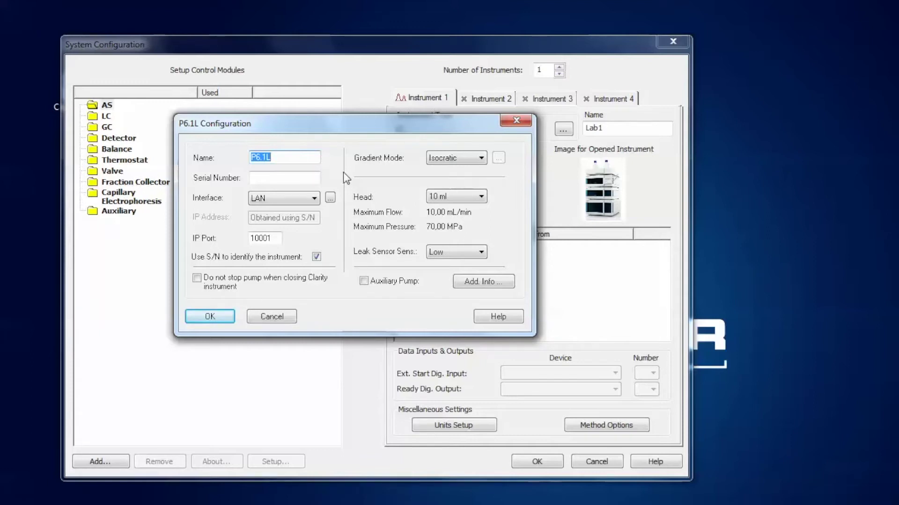
left_click(314, 198)
left_click(274, 210)
left_click(330, 198)
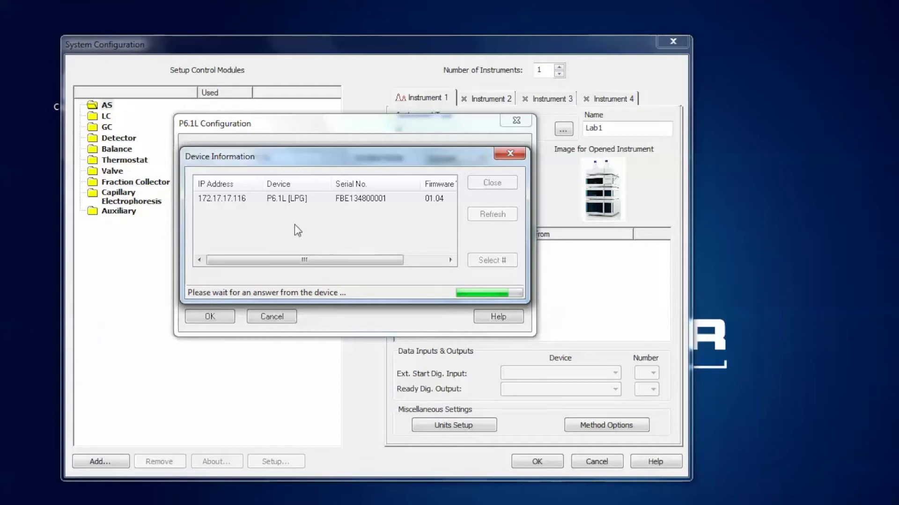
left_click(276, 201)
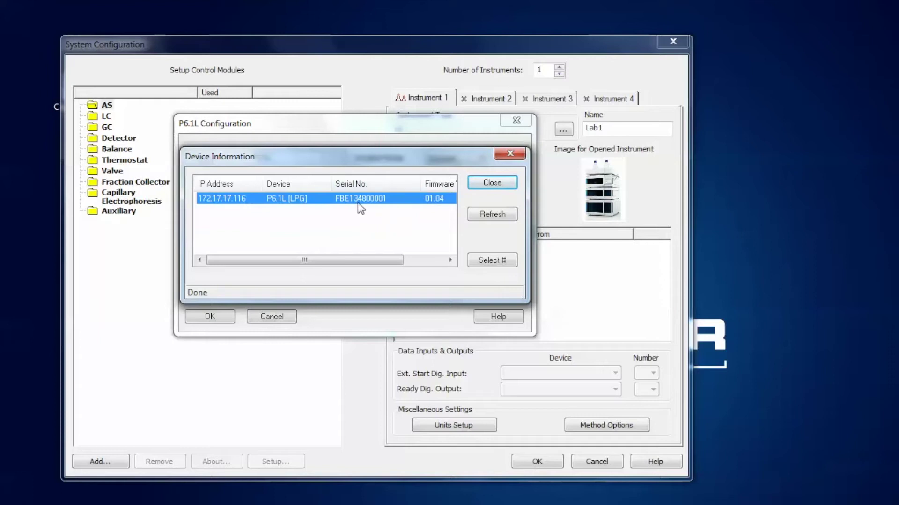
left_click(487, 261)
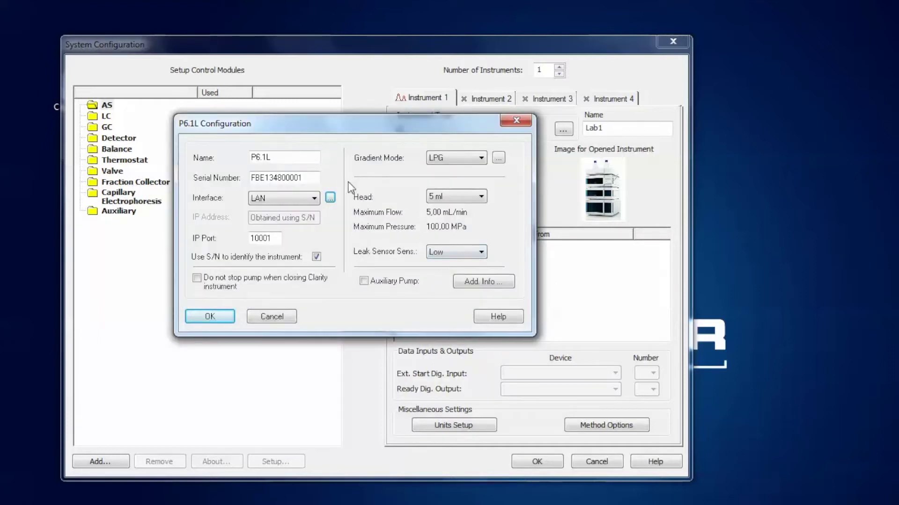
double_click(286, 179)
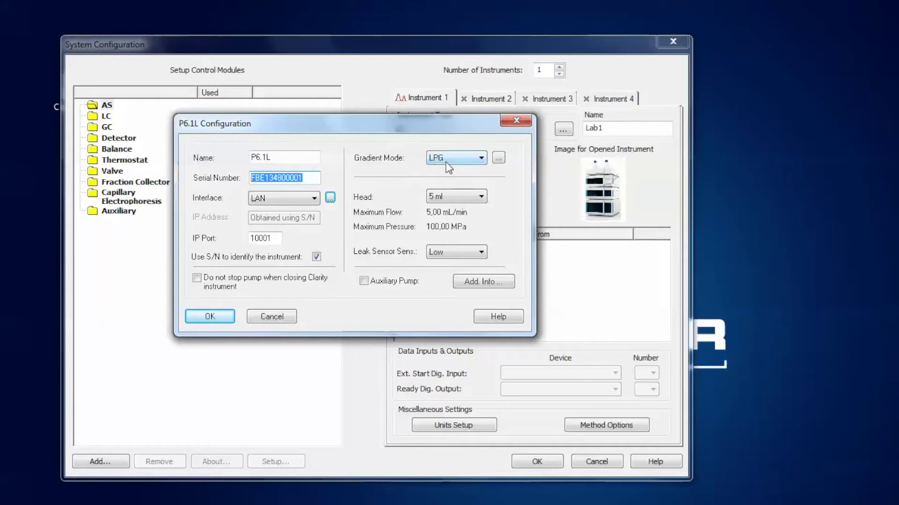
- Configure the pump's LPG options with 4 solvents and a 200 µl mixing chamber
left_click(500, 161)
left_click_drag(304, 175, 358, 195)
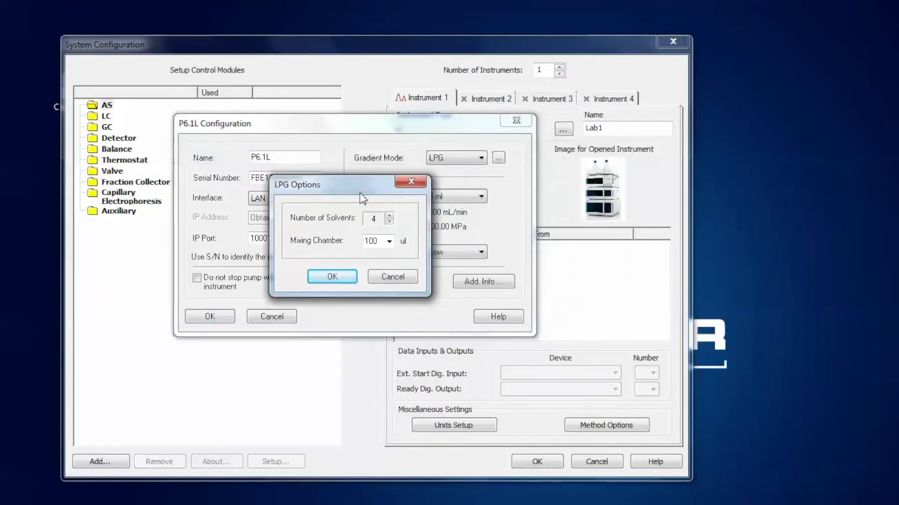
left_click(389, 221)
left_click(389, 222)
left_click(389, 215)
left_click(389, 215)
left_click(389, 242)
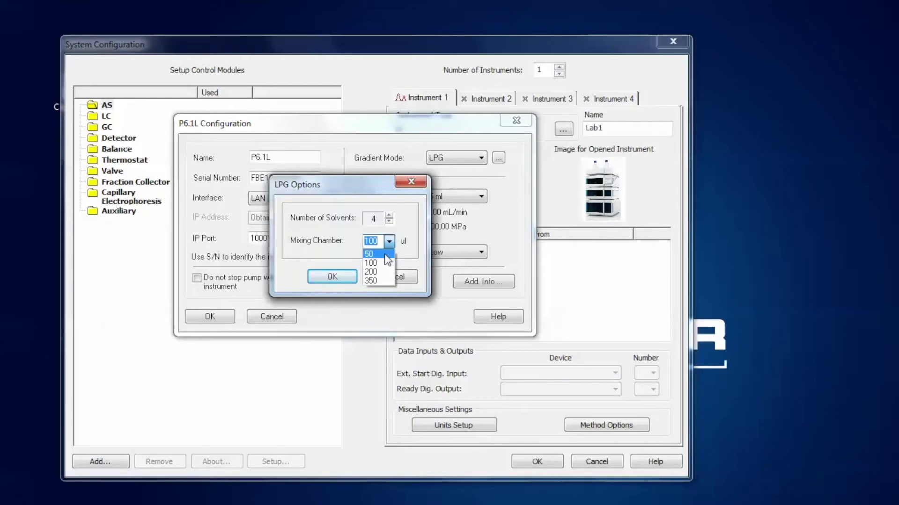
left_click(377, 263)
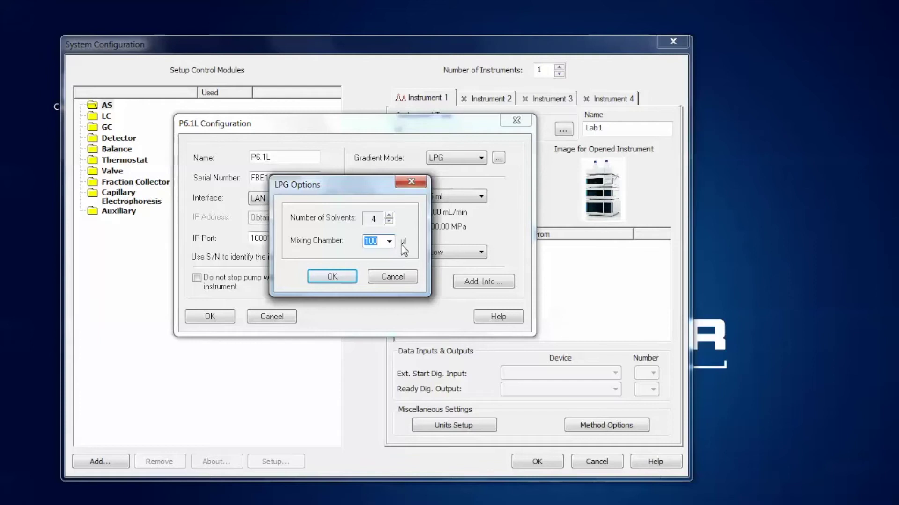
left_click(389, 242)
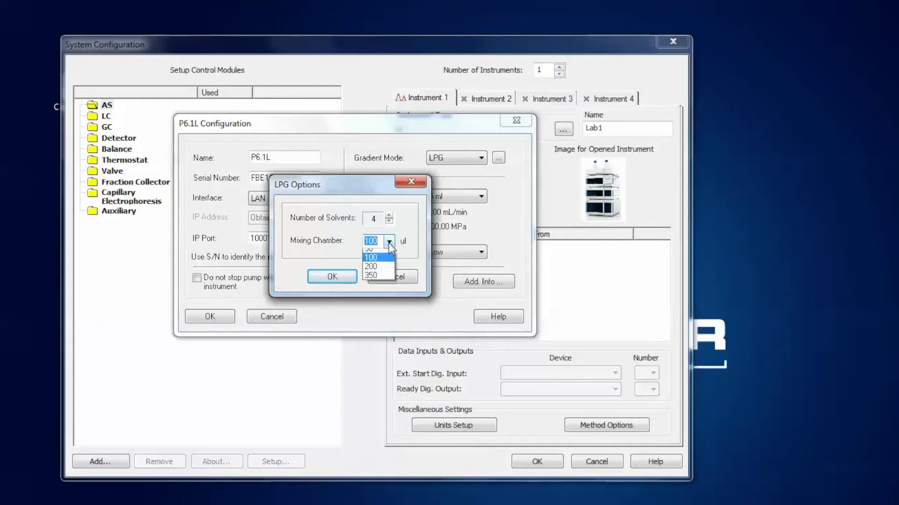
left_click(374, 266)
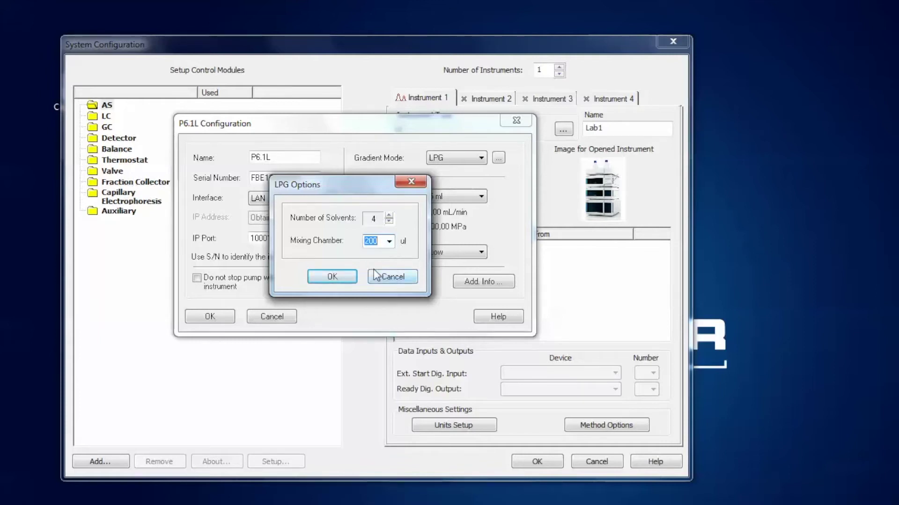
left_click(341, 278)
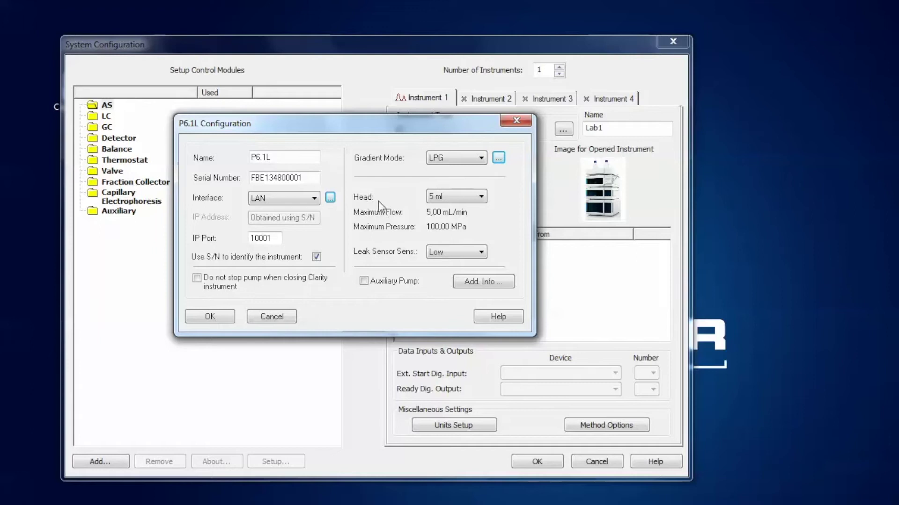
- Set the pump head to 50 ml and try the Isocratic and HPG gradient modes
left_click(482, 200)
left_click(445, 228)
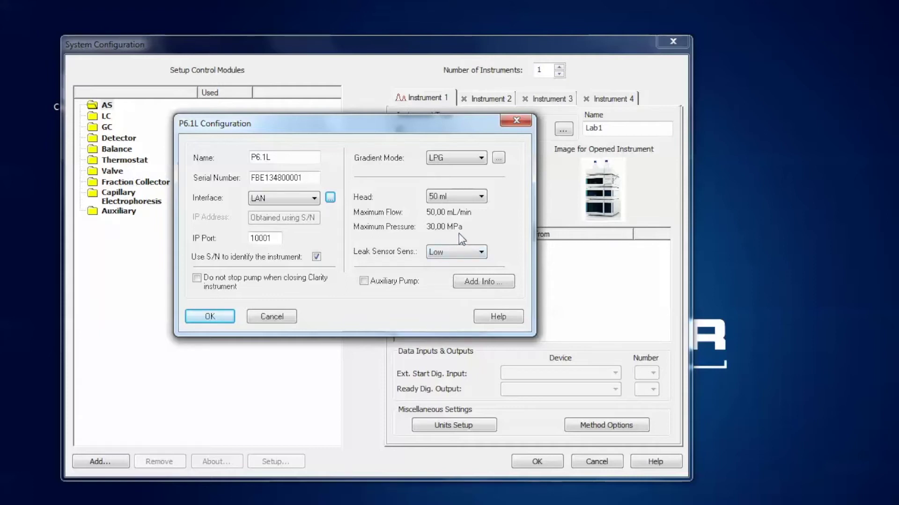
left_click(480, 159)
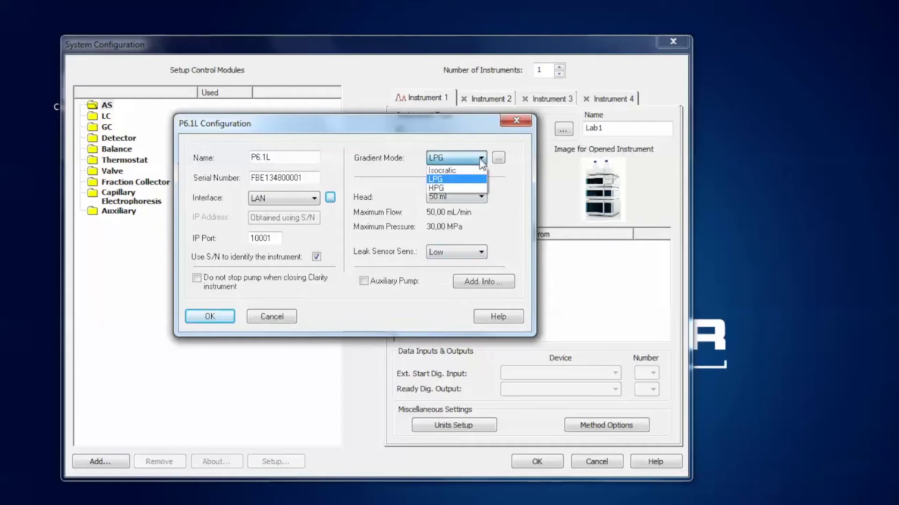
left_click(449, 170)
left_click(481, 159)
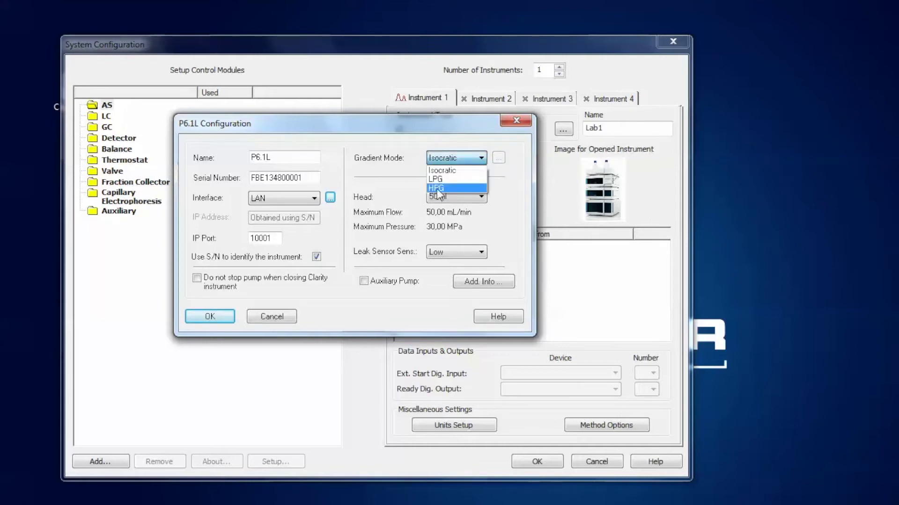
left_click(480, 182)
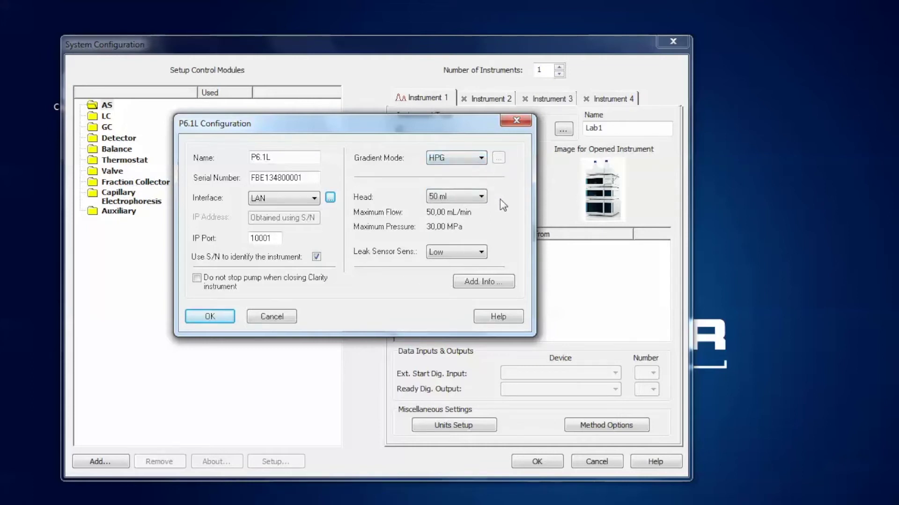
- Switch the pump's leak sensor sensitivity to Off and back to Low
left_click(481, 252)
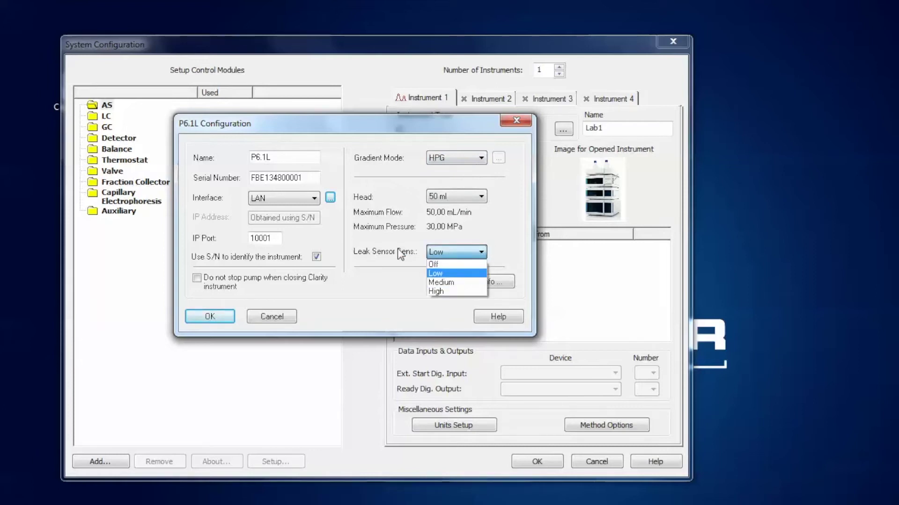
left_click(479, 264)
left_click(478, 255)
left_click(477, 272)
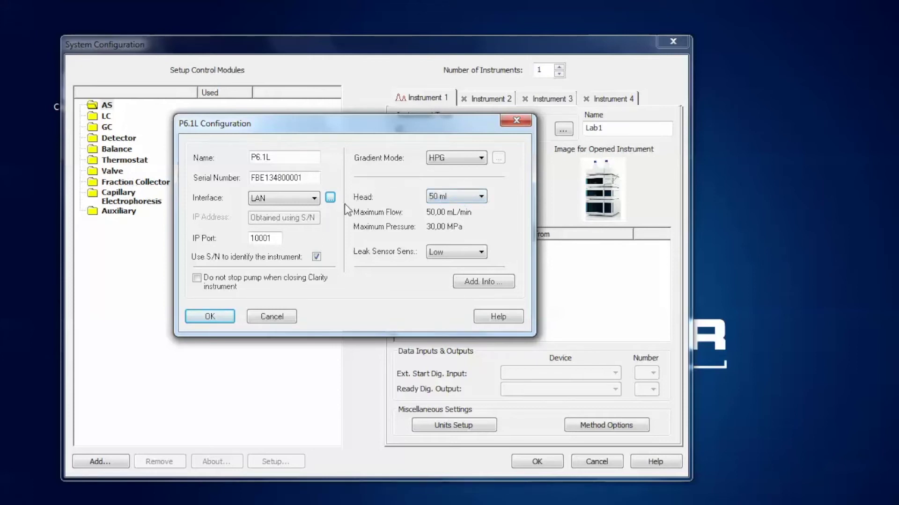
- Reapply the detected P6.1L [LPG] device's settings and finish the pump configuration with "Do not stop pump when closing Clarity instrument" enabled
left_click(330, 197)
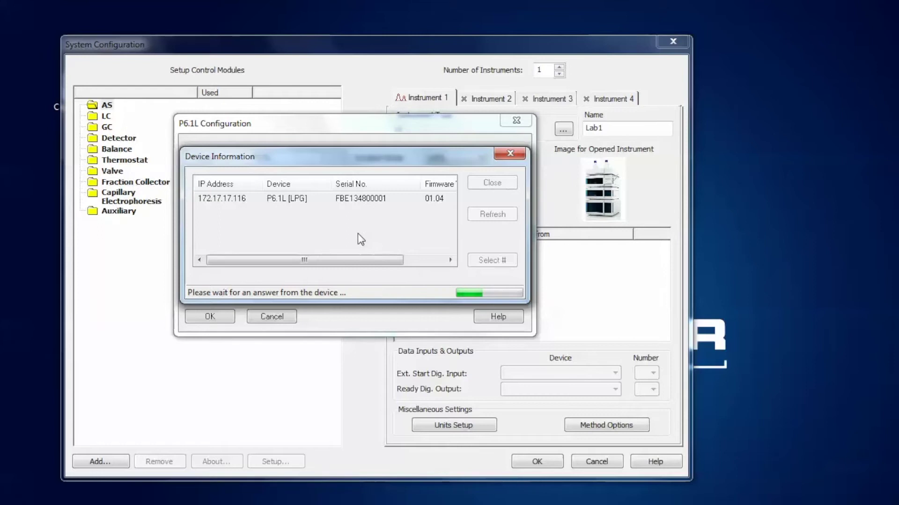
left_click(287, 200)
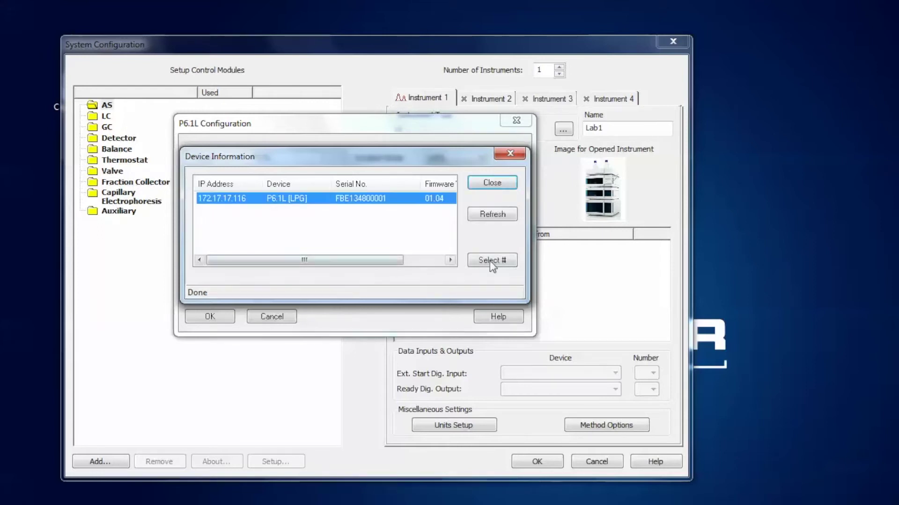
left_click(477, 261)
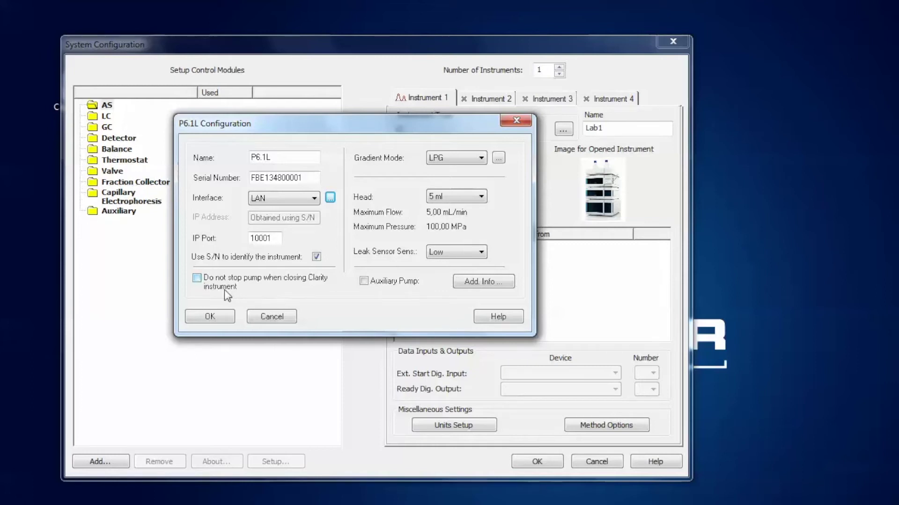
left_click(197, 279)
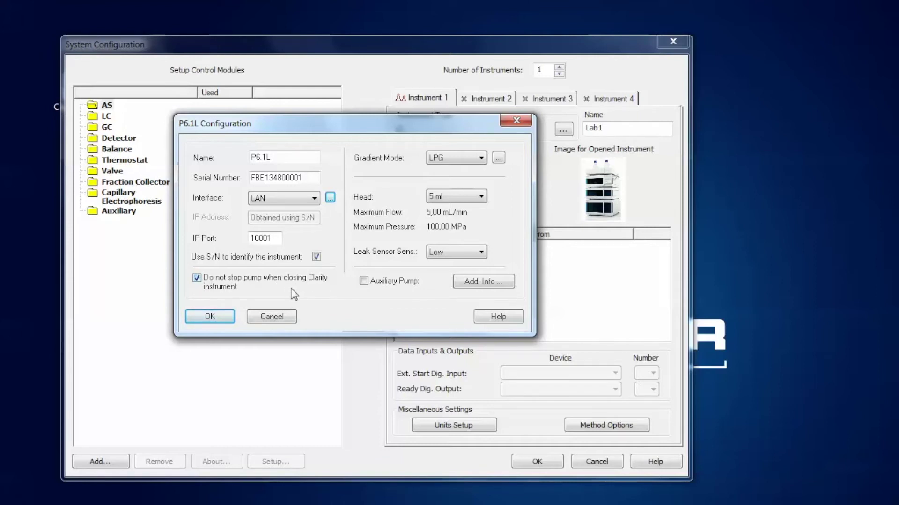
left_click(214, 317)
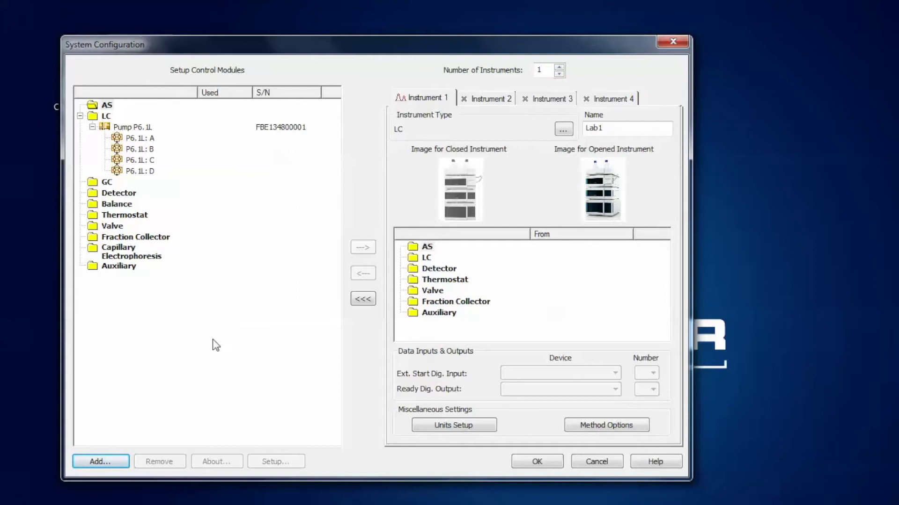
- Filter the available control modules by "as 6" and add the Knauer AS 6.1L autosampler
left_click(102, 460)
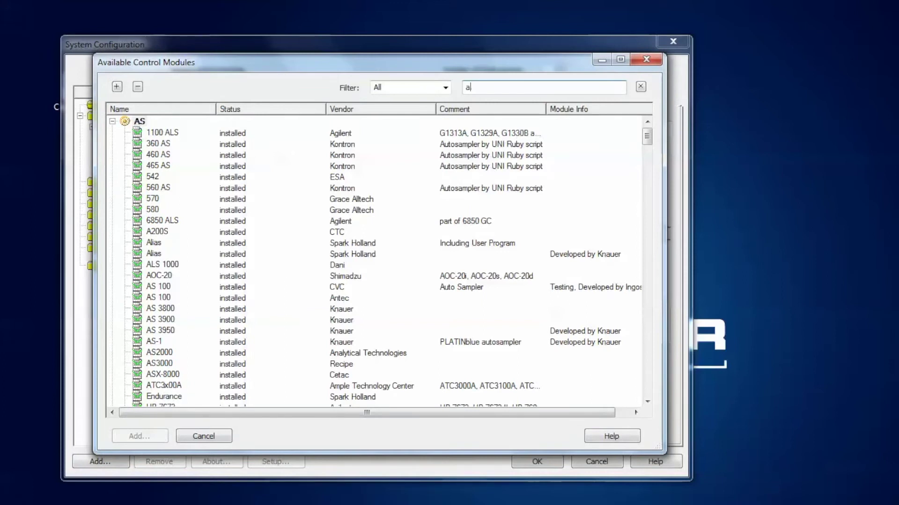
type("6")
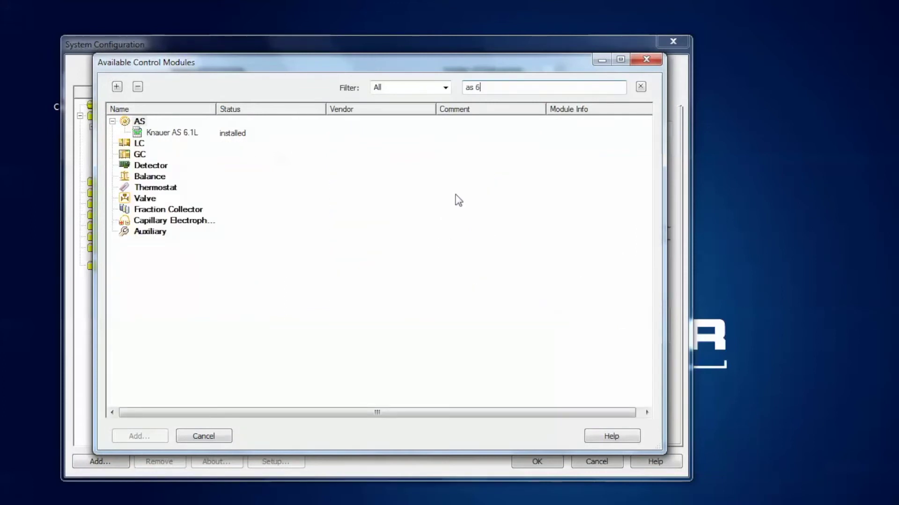
left_click(171, 134)
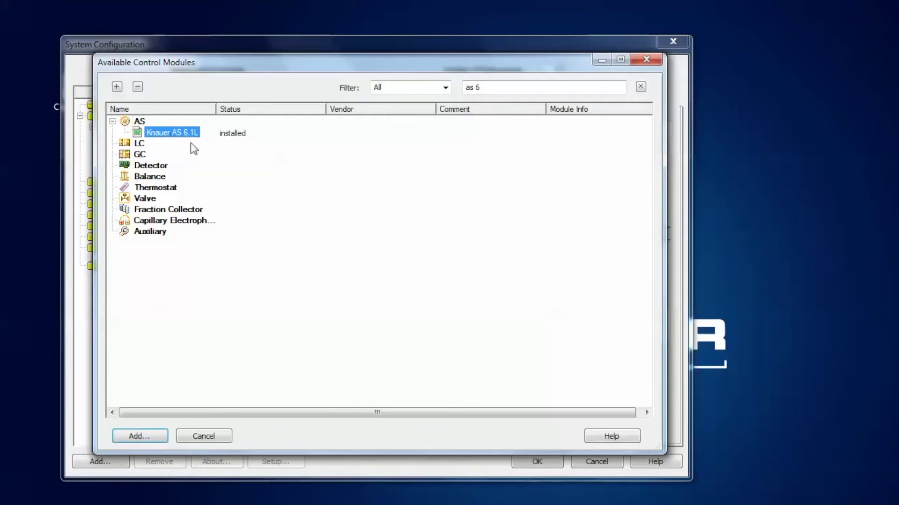
double_click(160, 134)
- Fill in the autosampler's serial number from the AS6.1L device detected over LAN and confirm its setup
left_click_drag(329, 197, 297, 178)
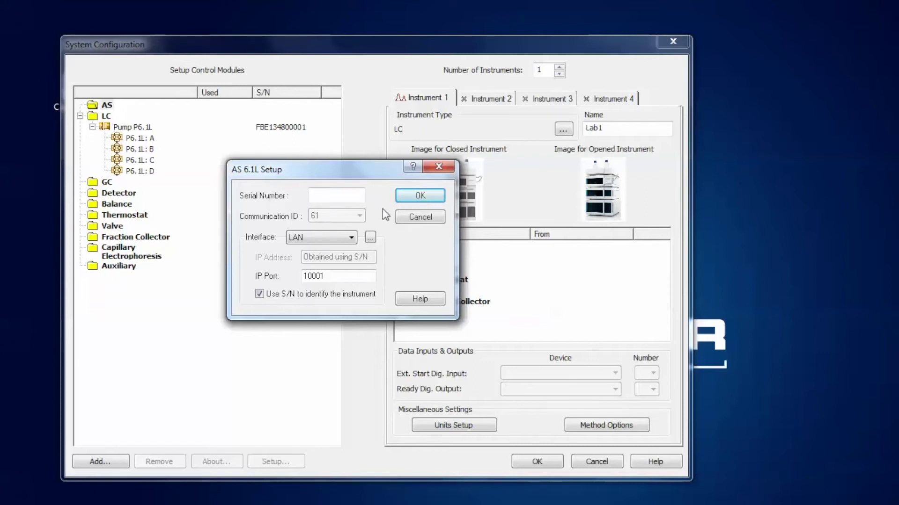
left_click(331, 197)
type("dfgdf")
left_click(371, 238)
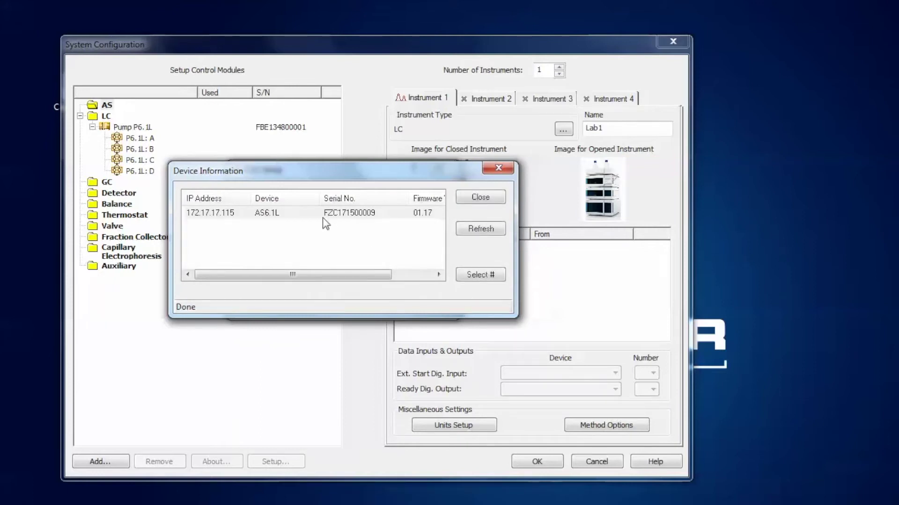
left_click(220, 213)
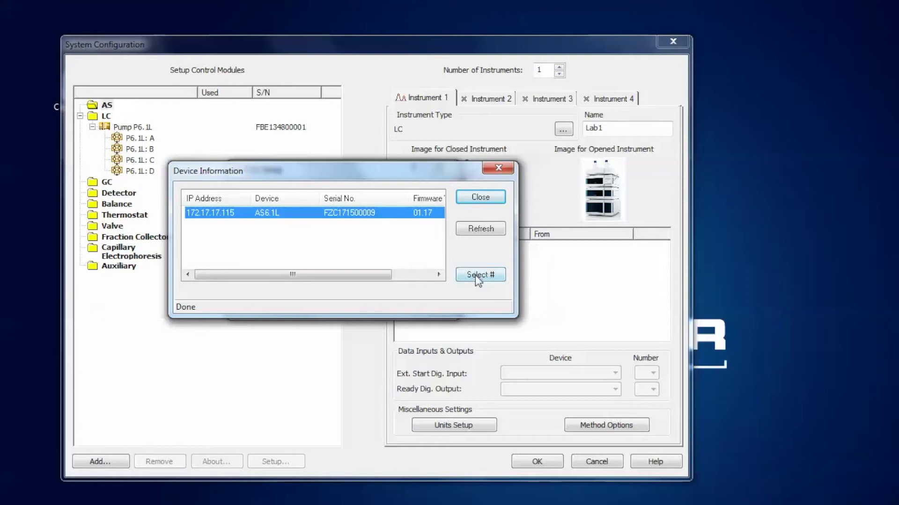
double_click(275, 215)
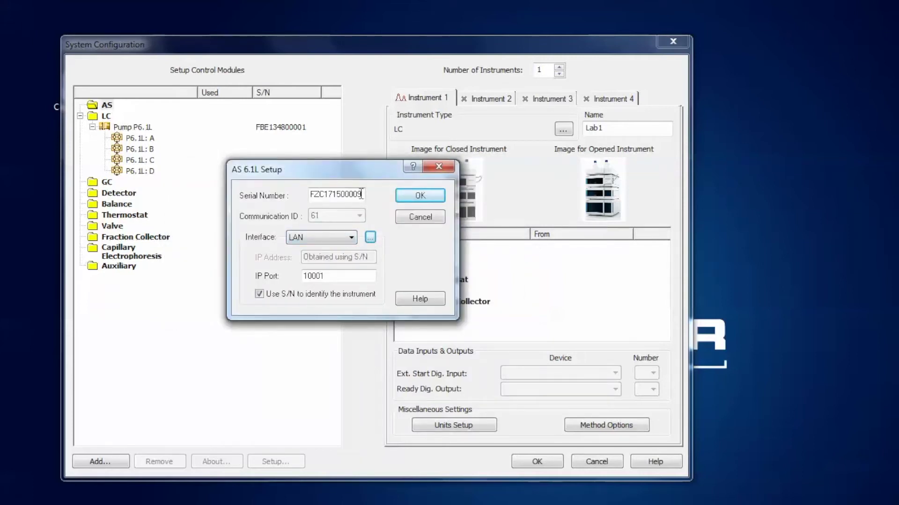
left_click_drag(361, 194, 308, 194)
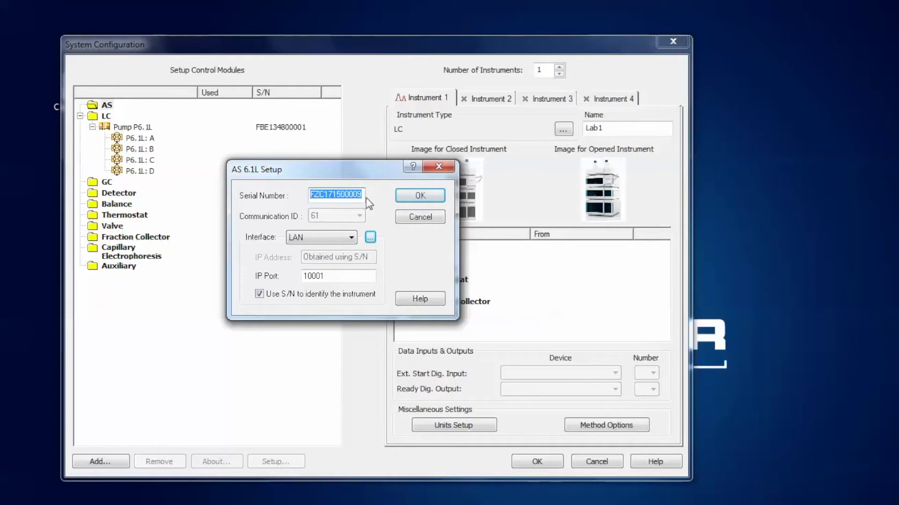
left_click_drag(365, 195, 358, 195)
left_click(420, 200)
left_click(420, 197)
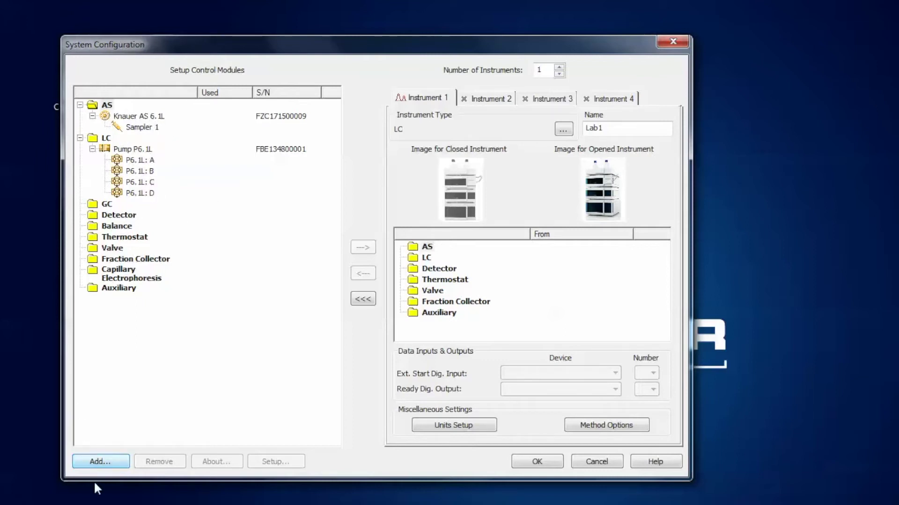
- Filter the available control modules by "ct2" and add the Thermostat CT2.1 module
left_click(96, 462)
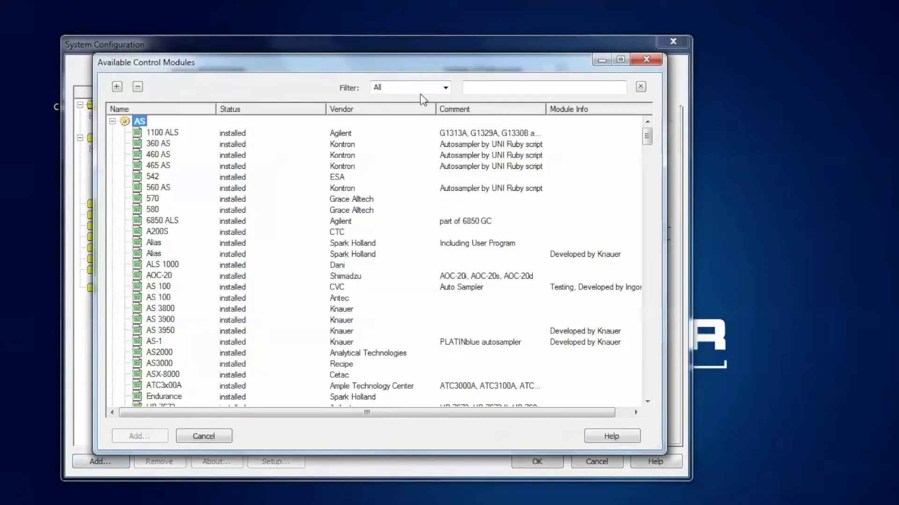
type("c")
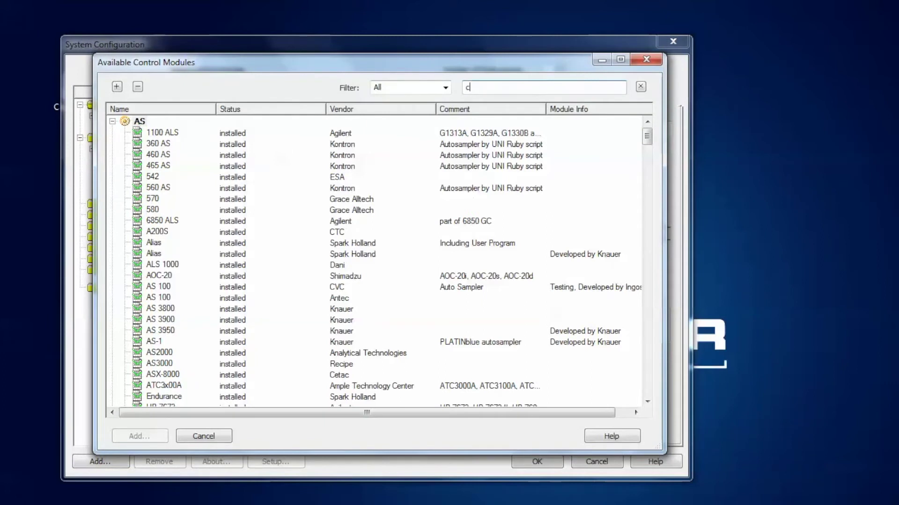
type("t2")
left_click(161, 189)
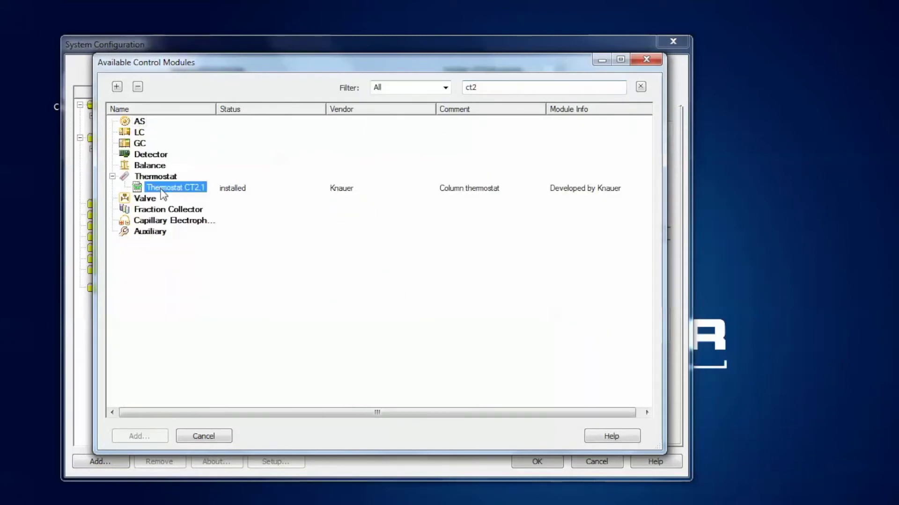
left_click(155, 440)
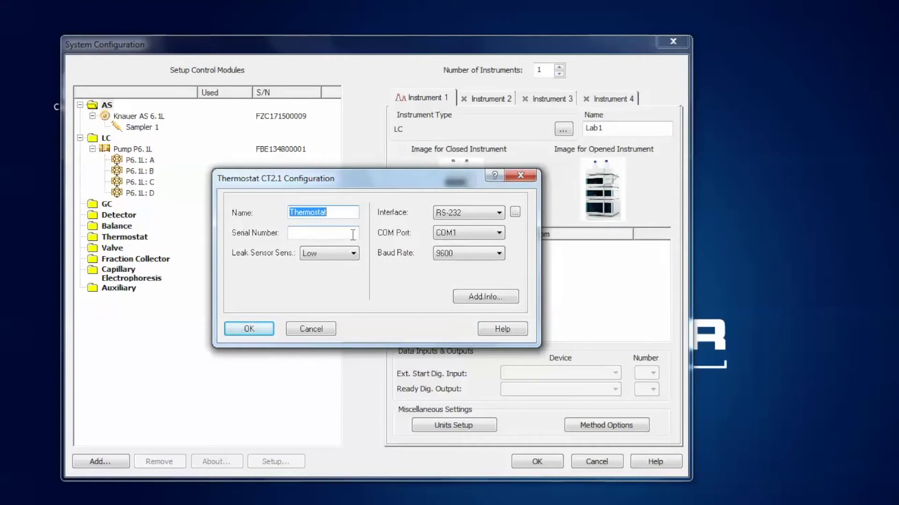
- Set the thermostat's interface to LAN and fill in its serial number from the detected CT2.1 device
left_click(494, 213)
left_click(450, 236)
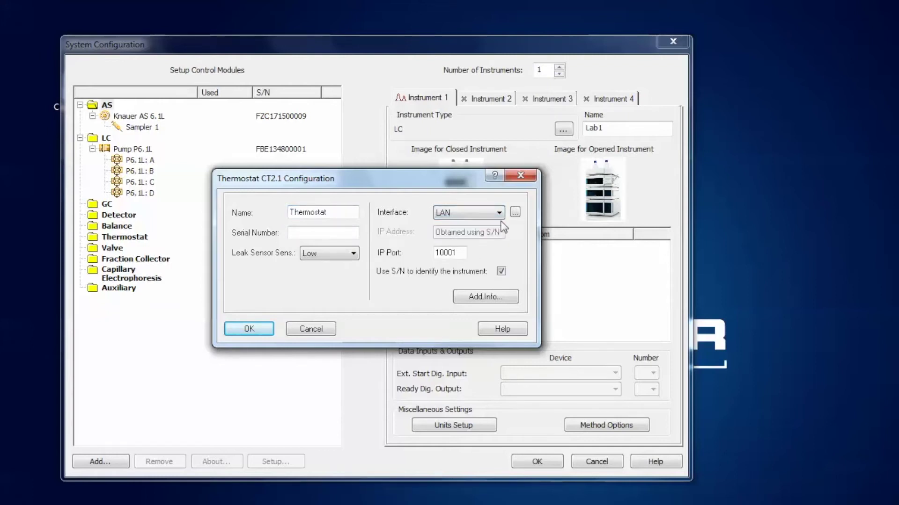
left_click(515, 212)
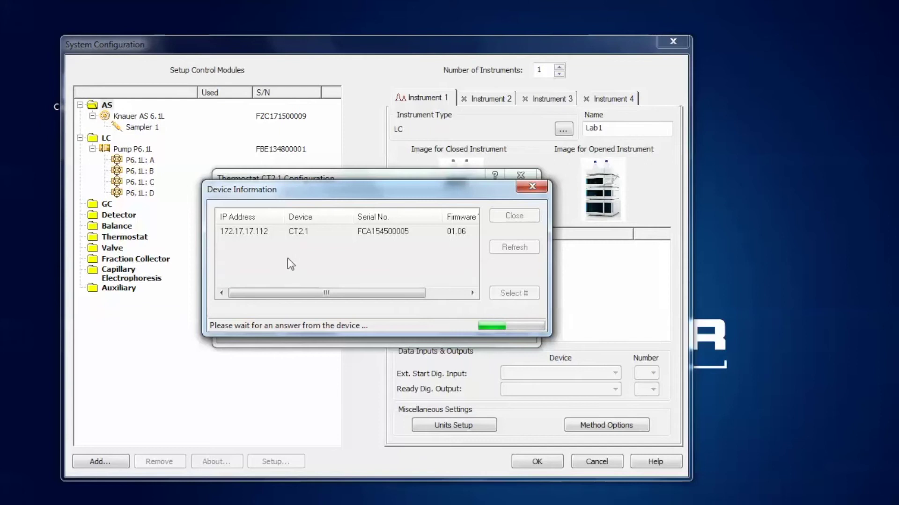
left_click(306, 234)
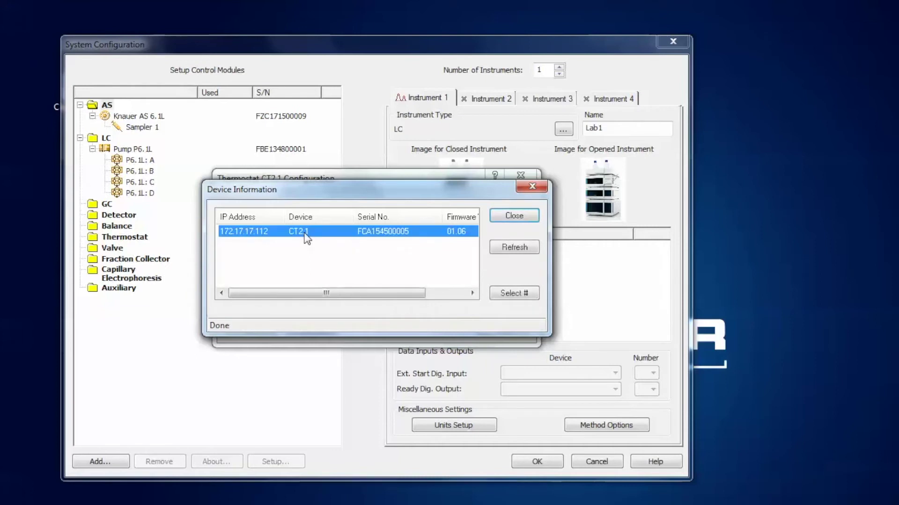
left_click(514, 293)
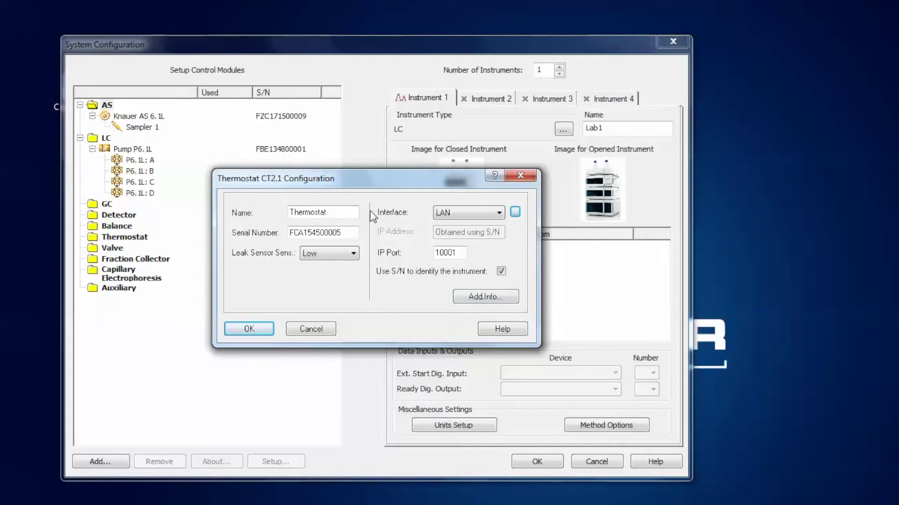
double_click(353, 234)
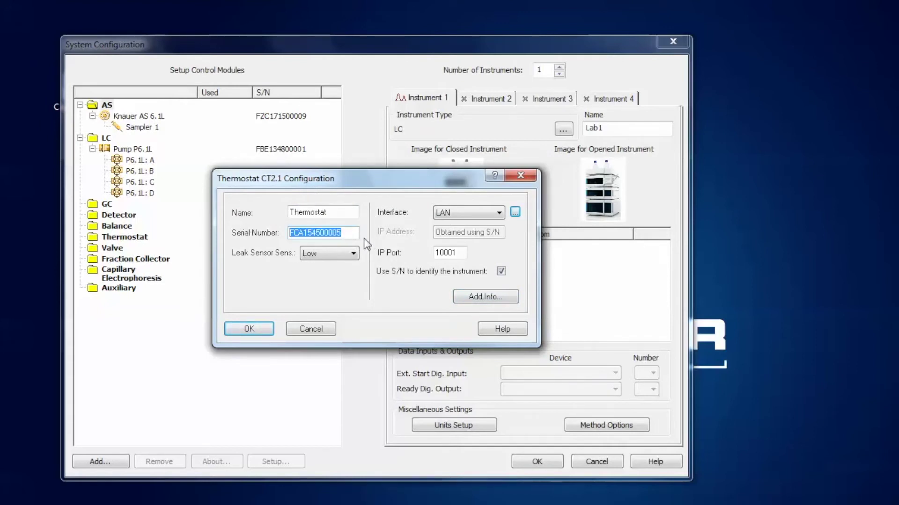
left_click(354, 234)
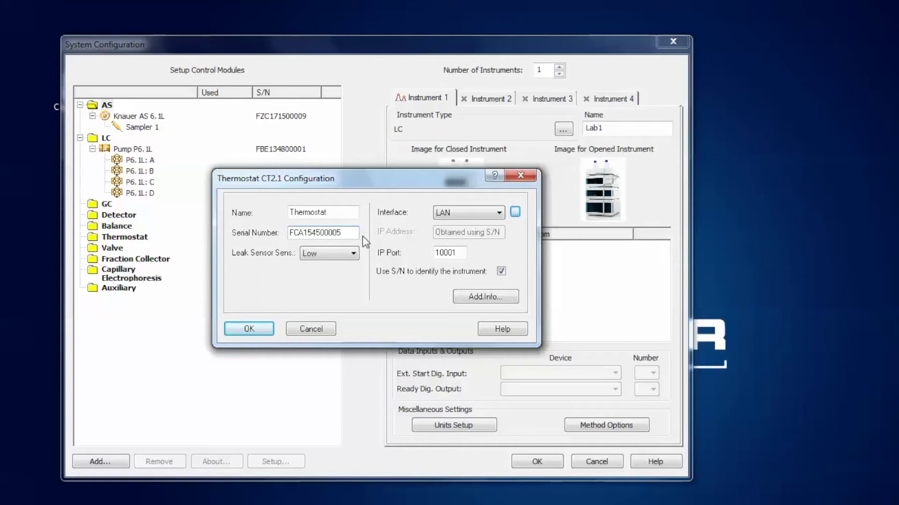
- Choose Low as the thermostat's leak sensor sensitivity and confirm its configuration
left_click(355, 254)
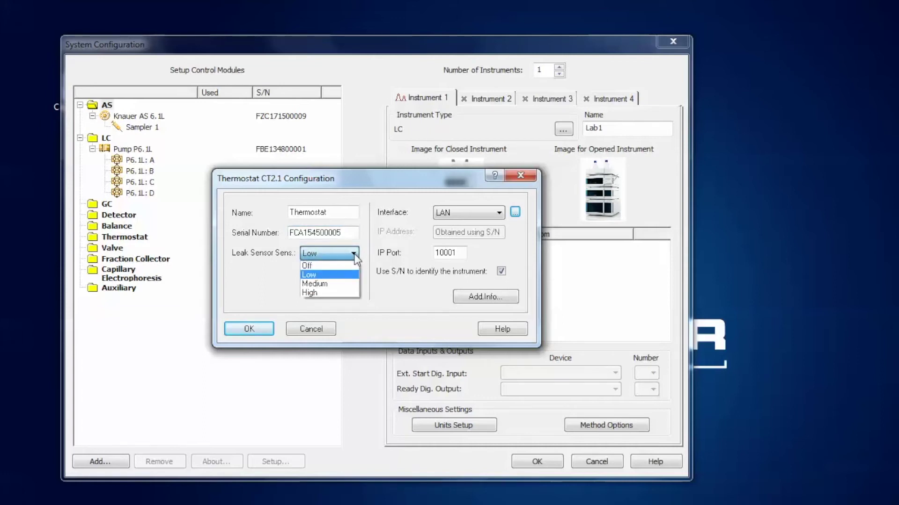
left_click(319, 275)
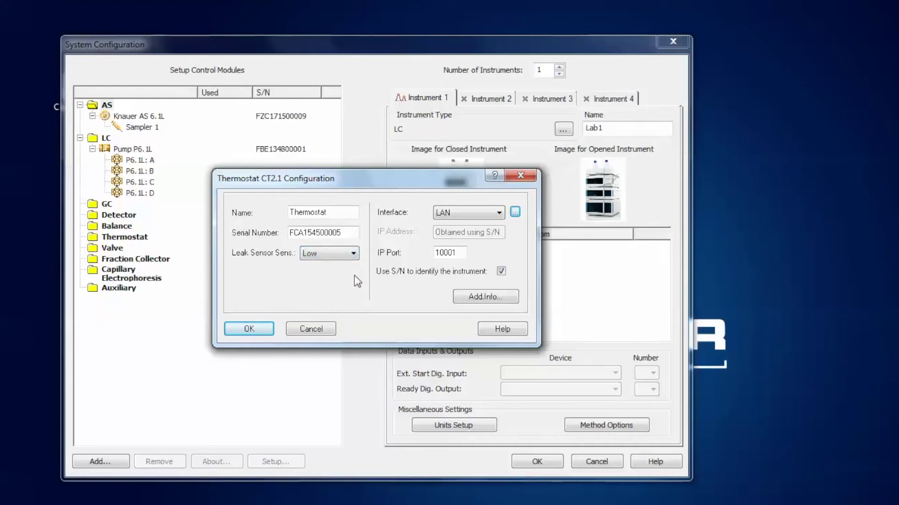
left_click(256, 327)
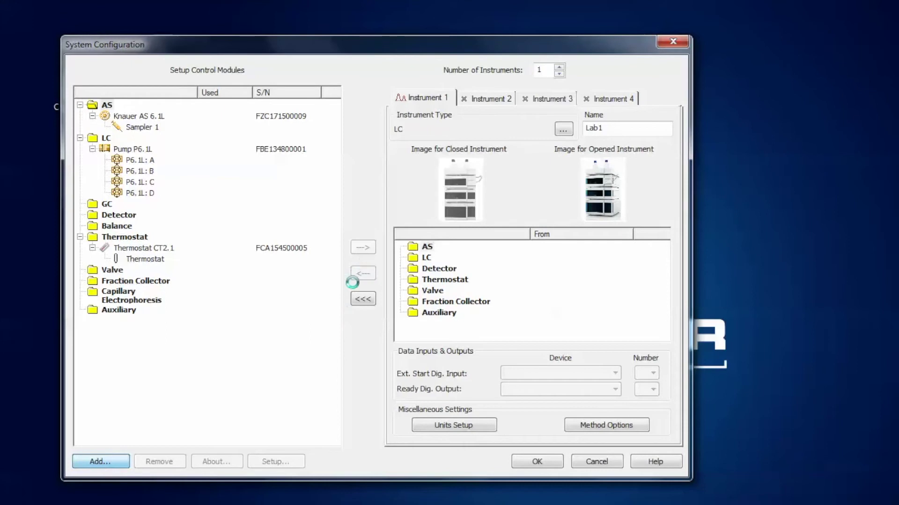
- Filter the available control modules by "dad6" and add the Knauer Detector DAD6.1L
left_click(371, 247)
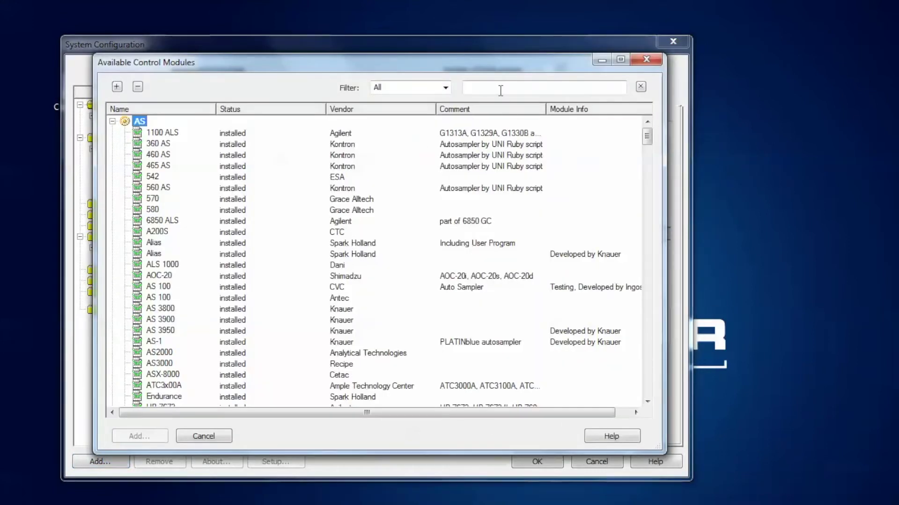
type("dad")
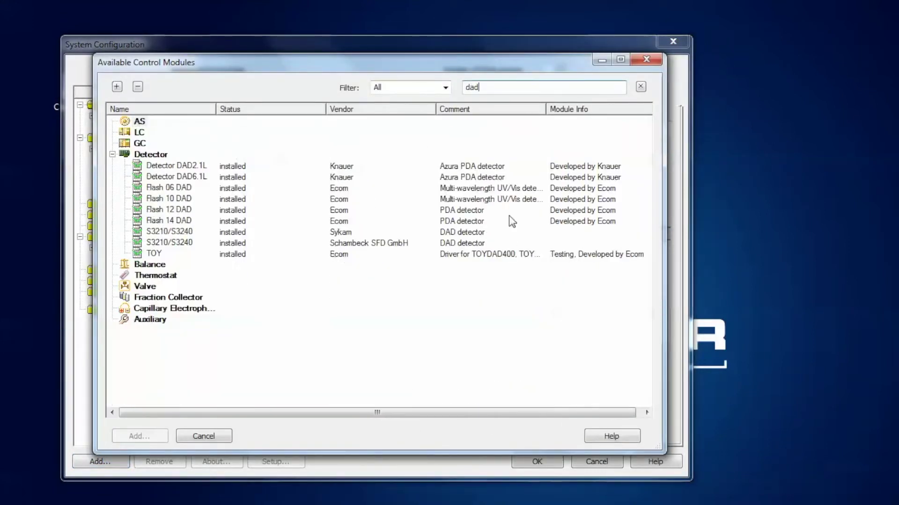
type("6")
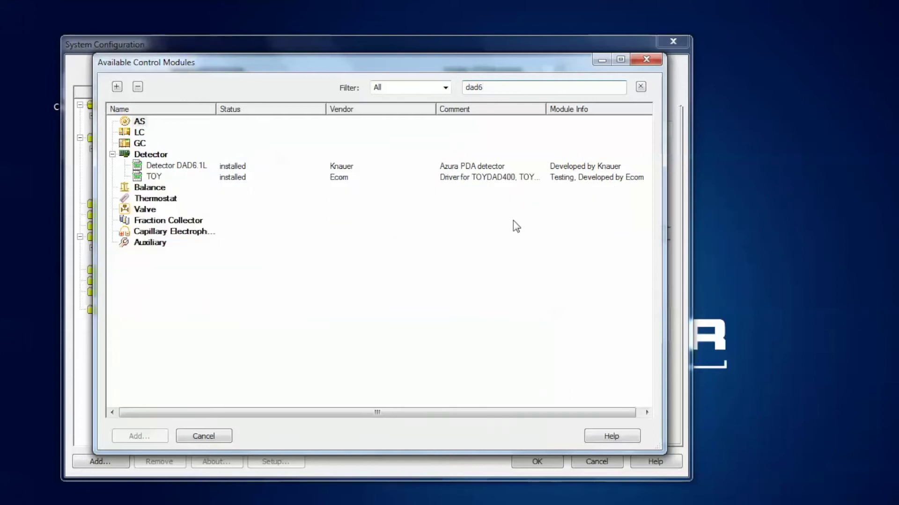
left_click(176, 167)
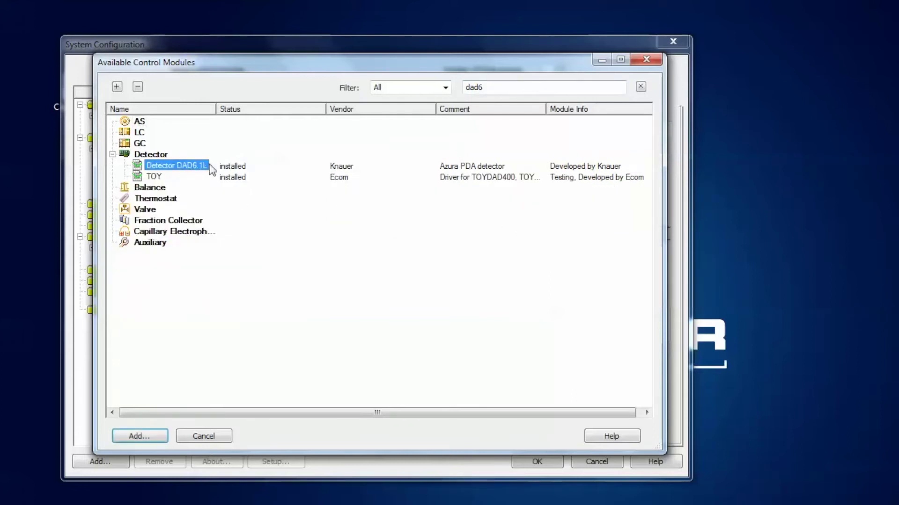
left_click(147, 435)
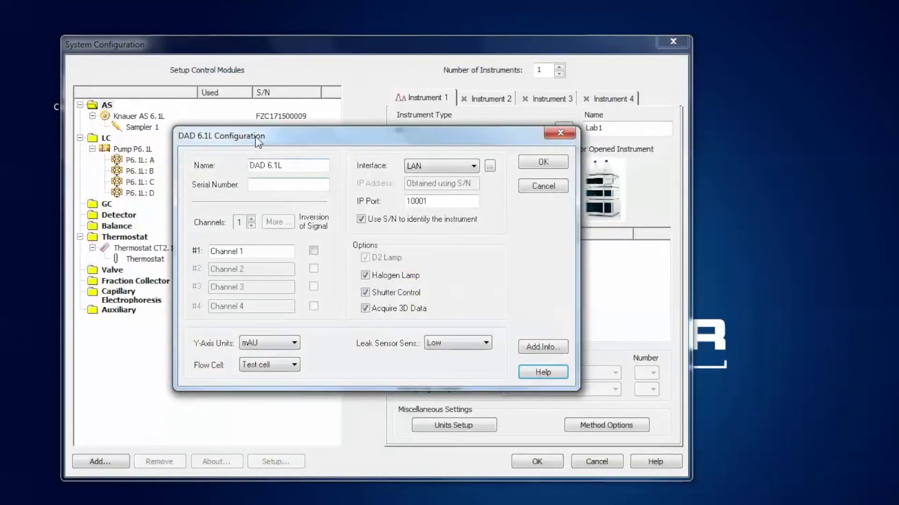
- Fill in the detector's serial number from the DAD6.1L device detected over LAN
left_click_drag(338, 141, 320, 133)
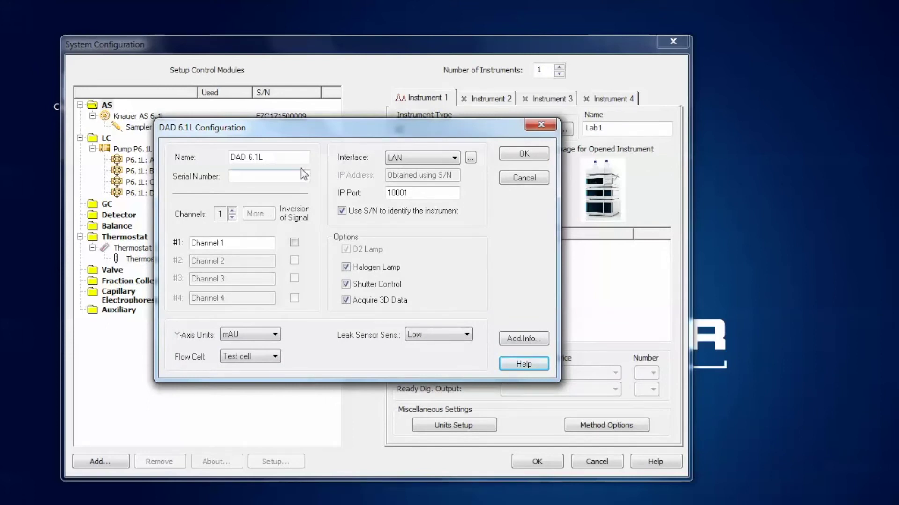
left_click(470, 158)
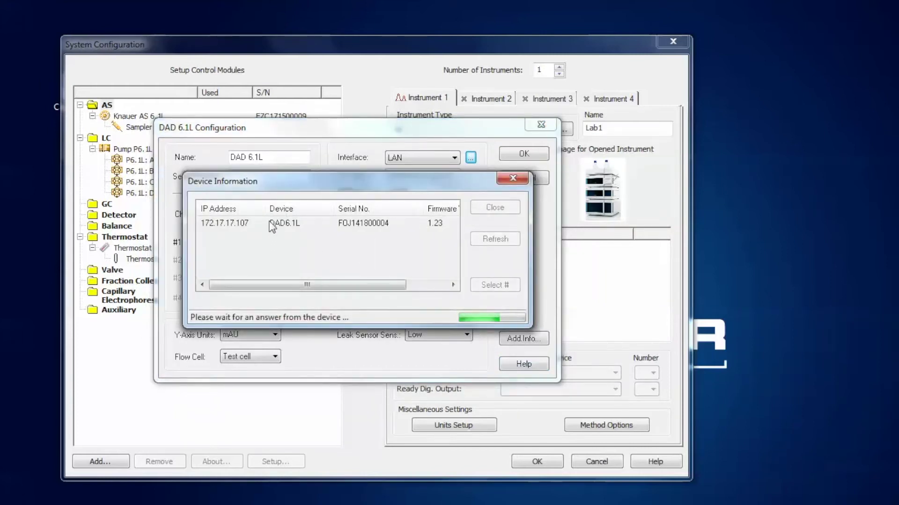
left_click(301, 224)
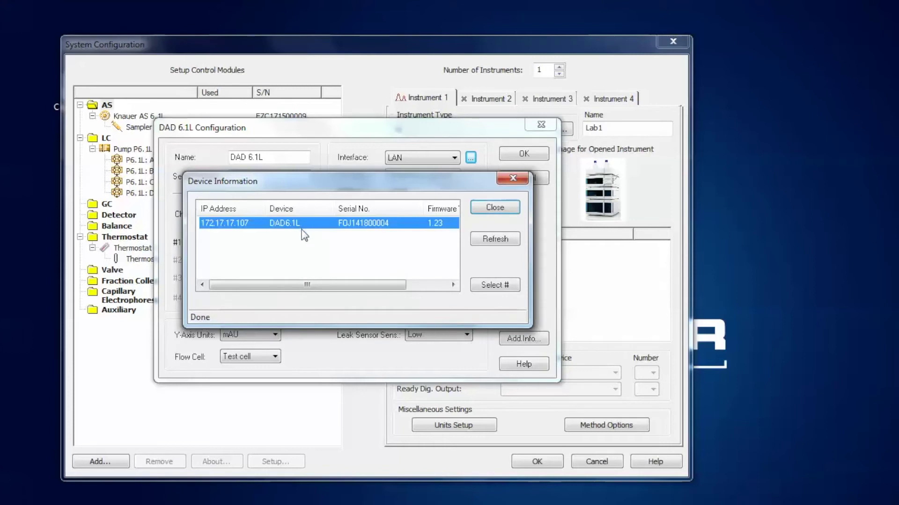
left_click(488, 285)
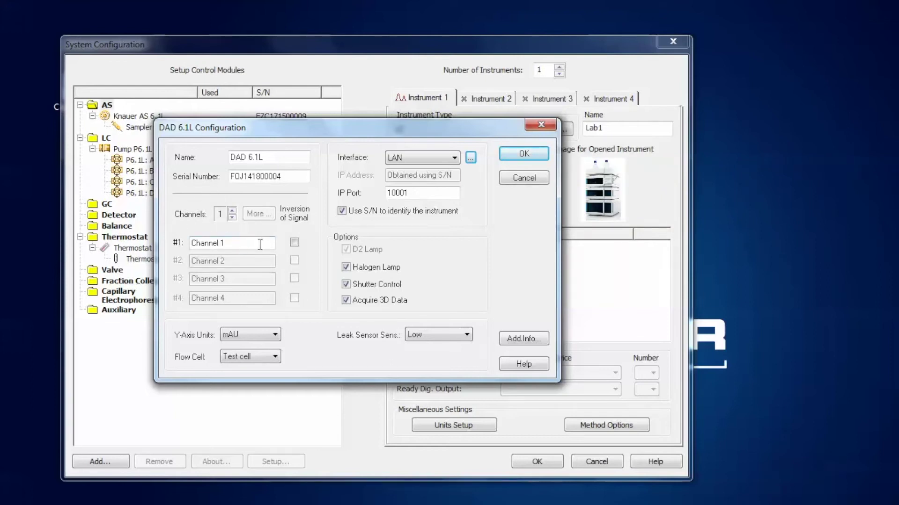
- Increase the DAD 6.1L detector's channel count to 4
left_click_drag(260, 243, 192, 243)
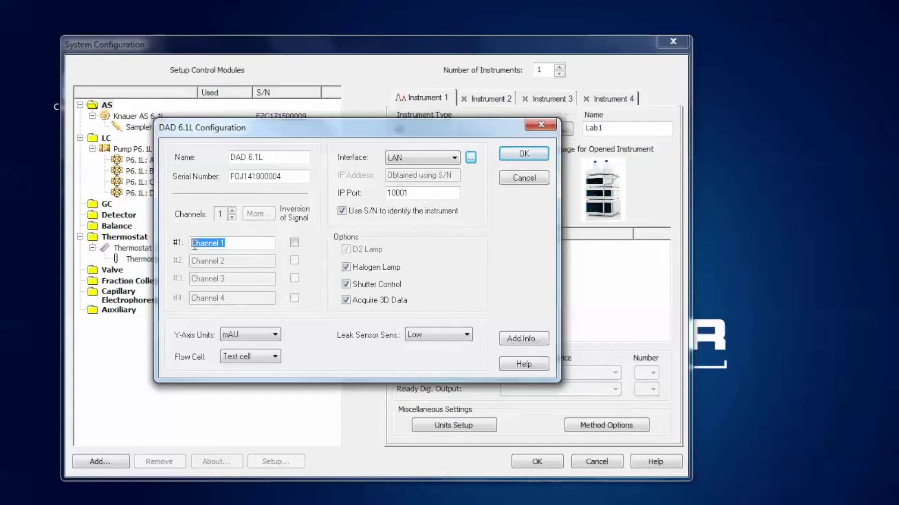
left_click(231, 211)
left_click(231, 211)
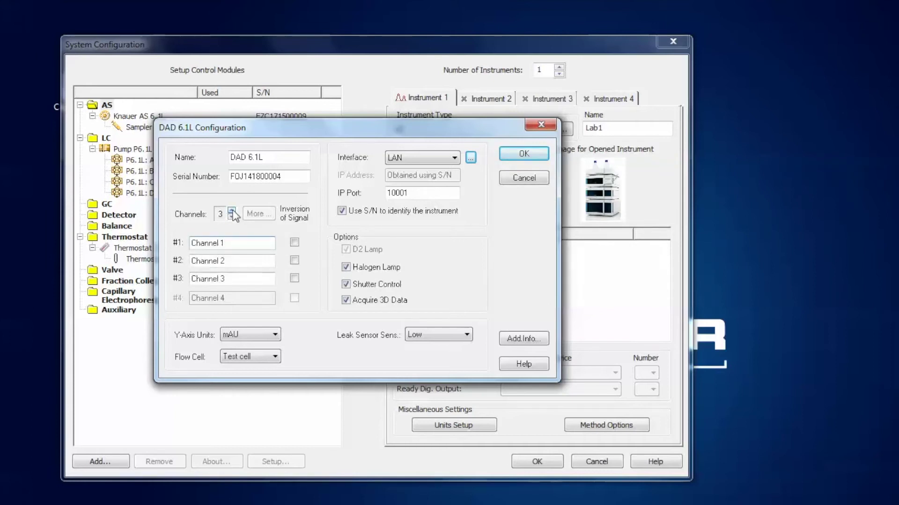
left_click(231, 211)
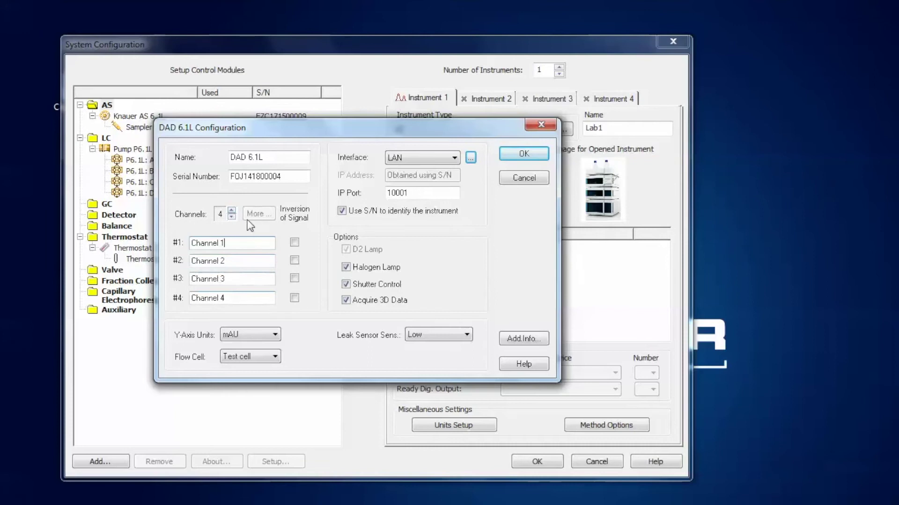
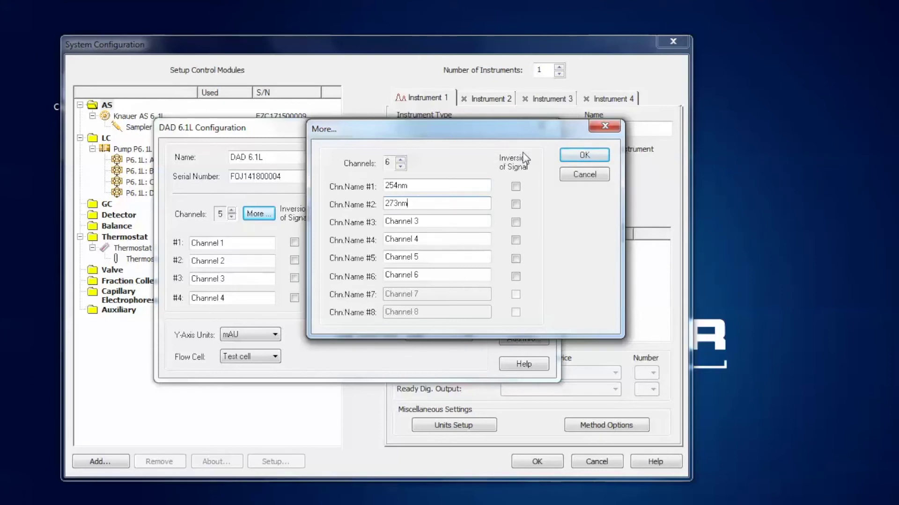
- Enable signal inversion for the detector's channel 4 and confirm the channel settings
left_click(516, 240)
left_click(570, 159)
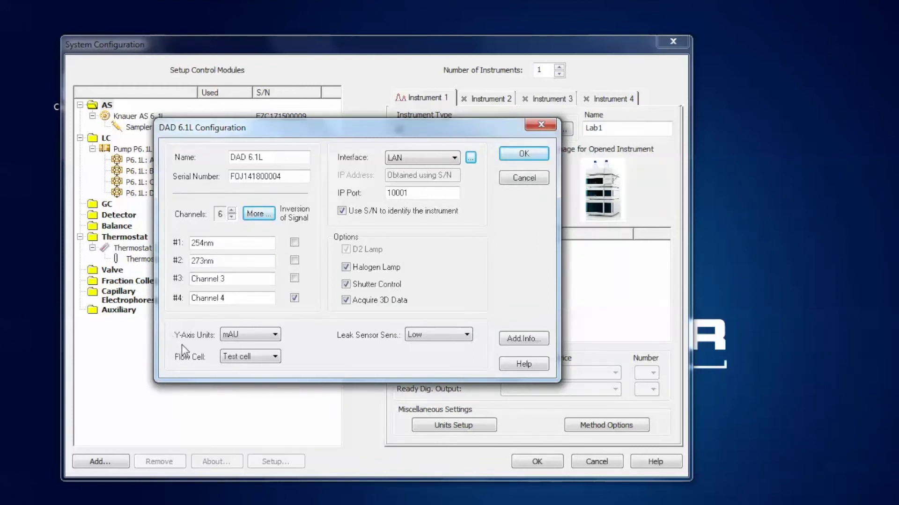
- Choose mAU as the detector's Y-axis units and 10 mm 2 µl as its flow cell
left_click(275, 334)
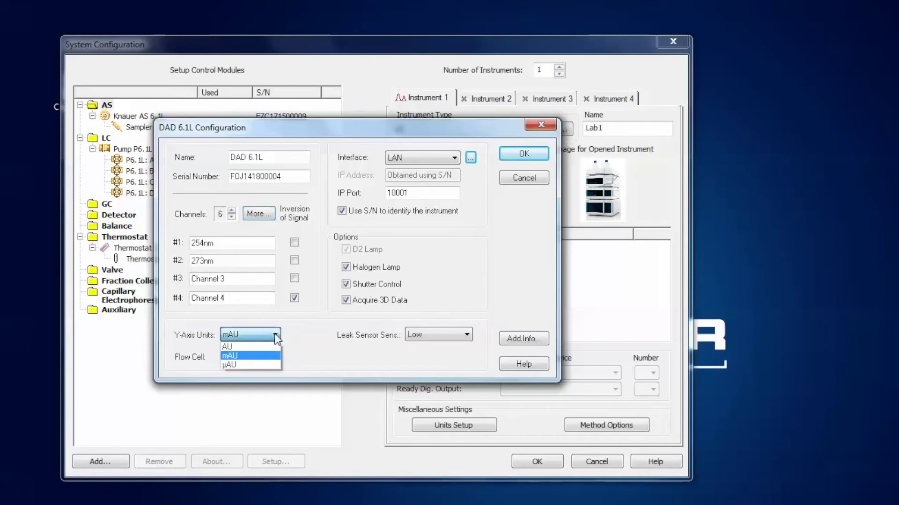
left_click(234, 356)
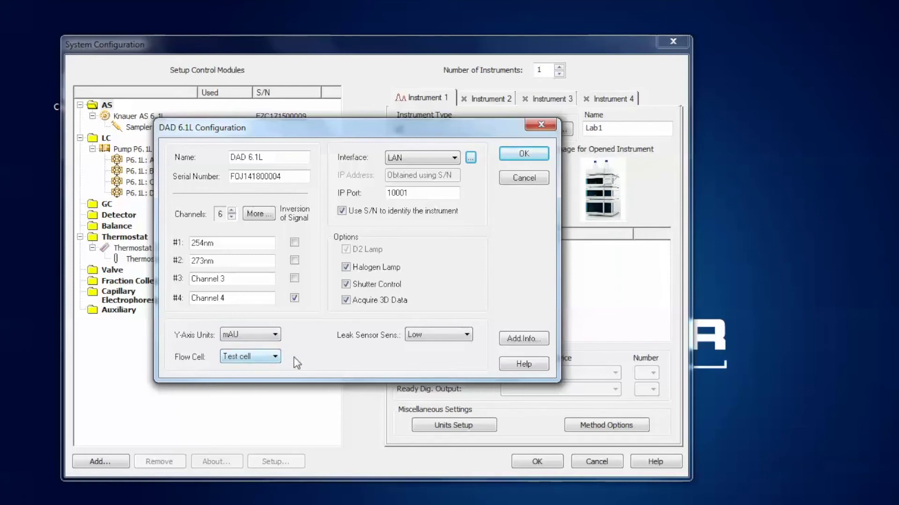
left_click(276, 356)
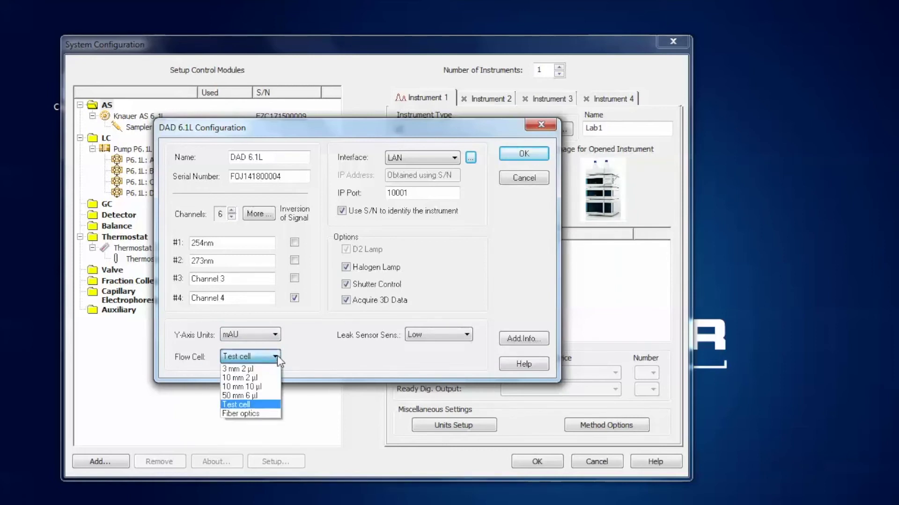
left_click(243, 378)
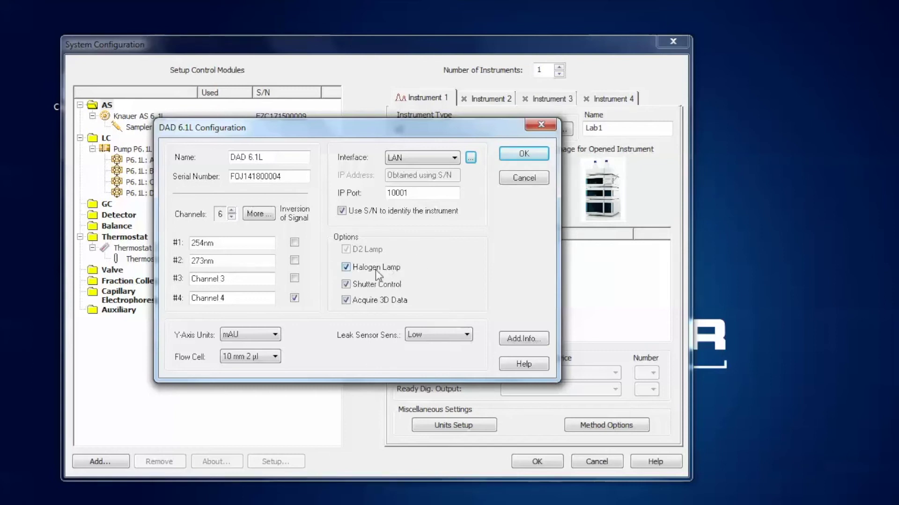
- Keep Halogen Lamp and Acquire 3D Data enabled with Low leak sensor sensitivity, and confirm the detector's configuration
left_click(346, 268)
left_click(346, 302)
left_click(393, 301)
left_click(467, 336)
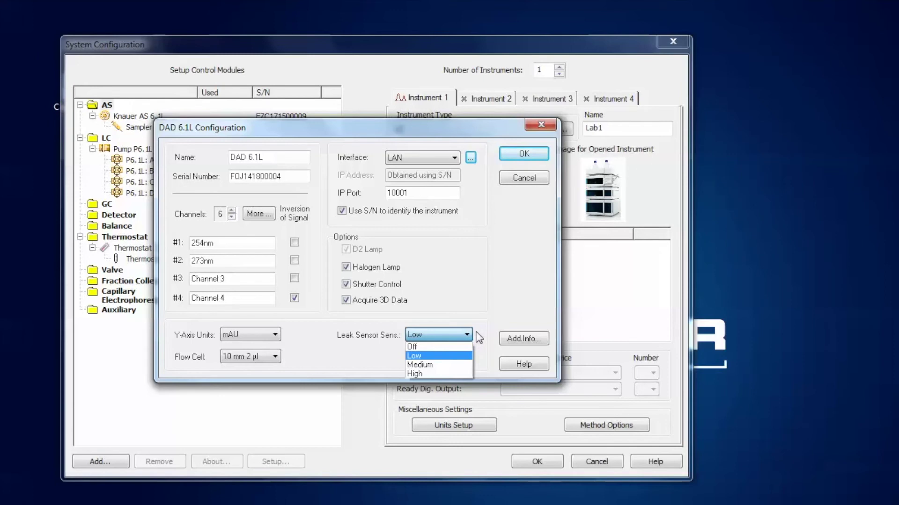
left_click(479, 324)
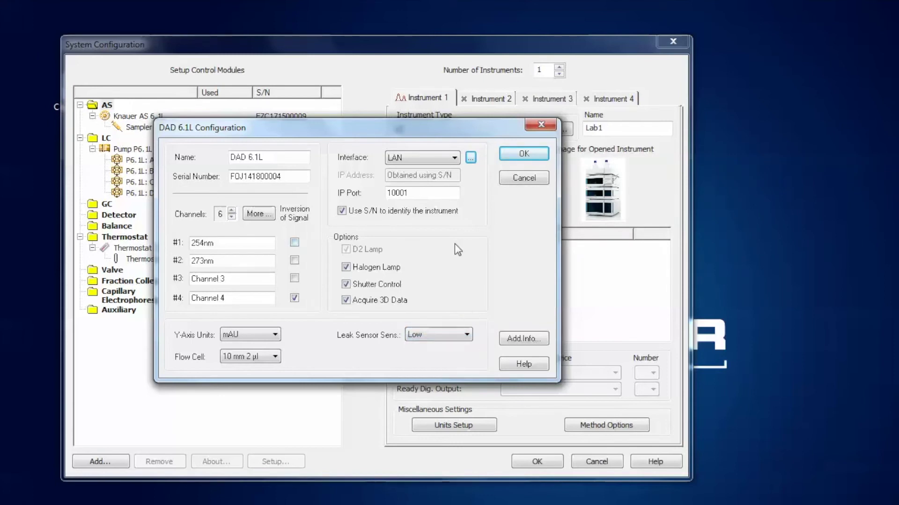
left_click(523, 155)
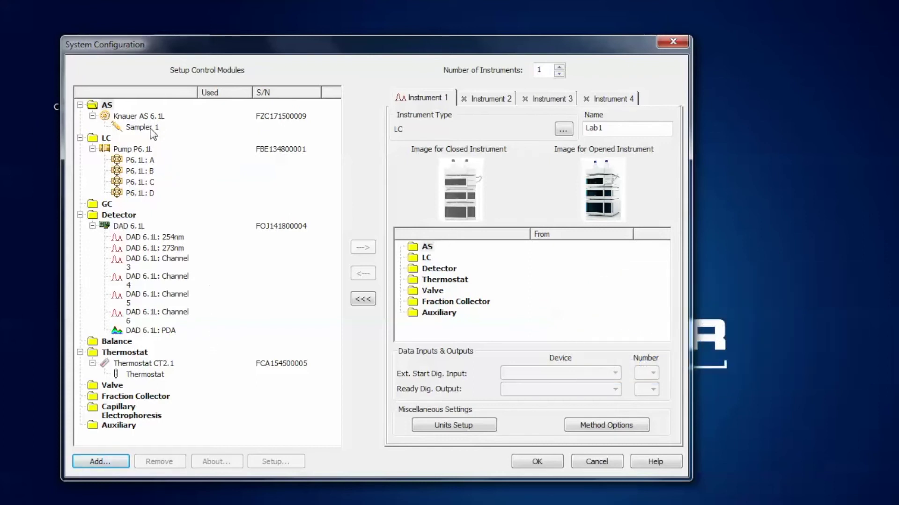
- Assign the Knauer AS 6.1L autosampler, Pump P6.1L and Thermostat CT2.1 to Instrument 1
left_click(148, 117)
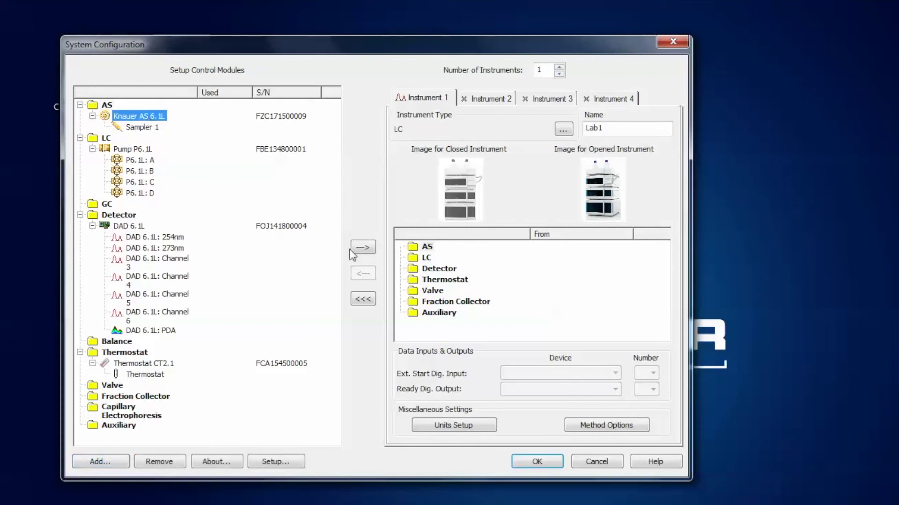
left_click(363, 247)
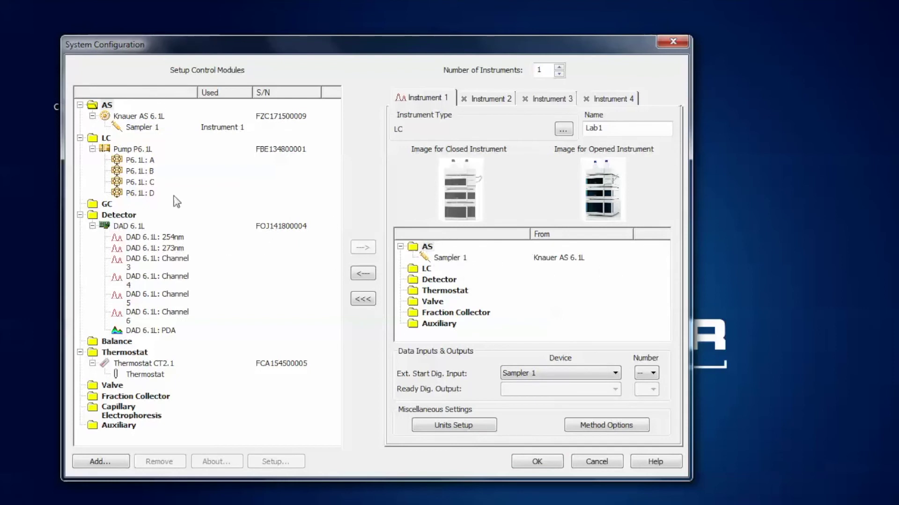
left_click(126, 149)
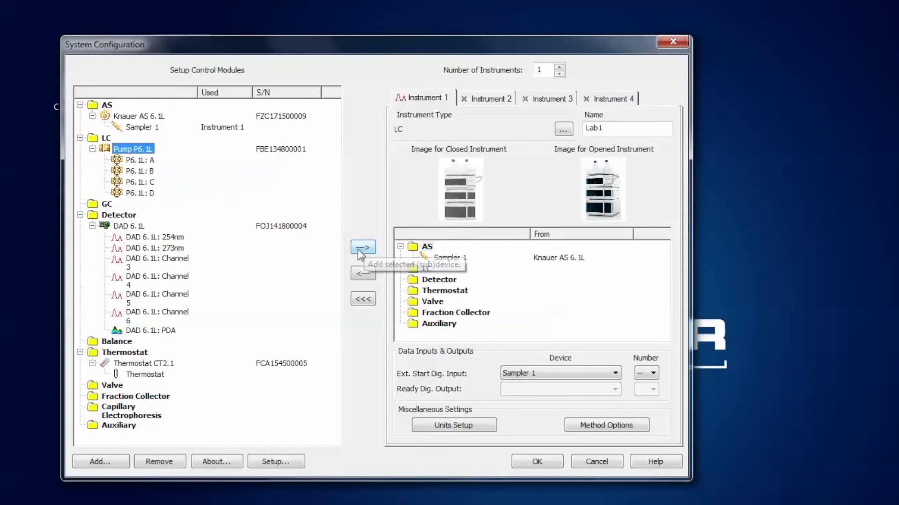
right_click(137, 149)
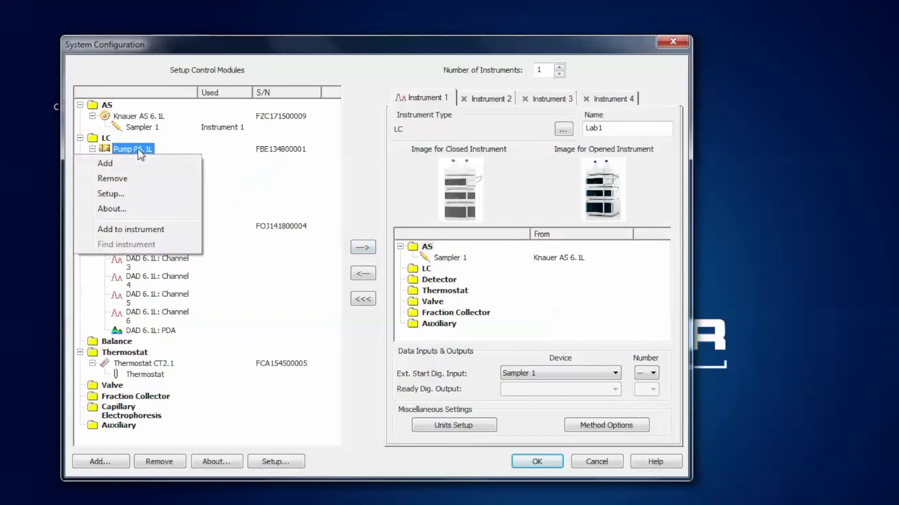
left_click(133, 231)
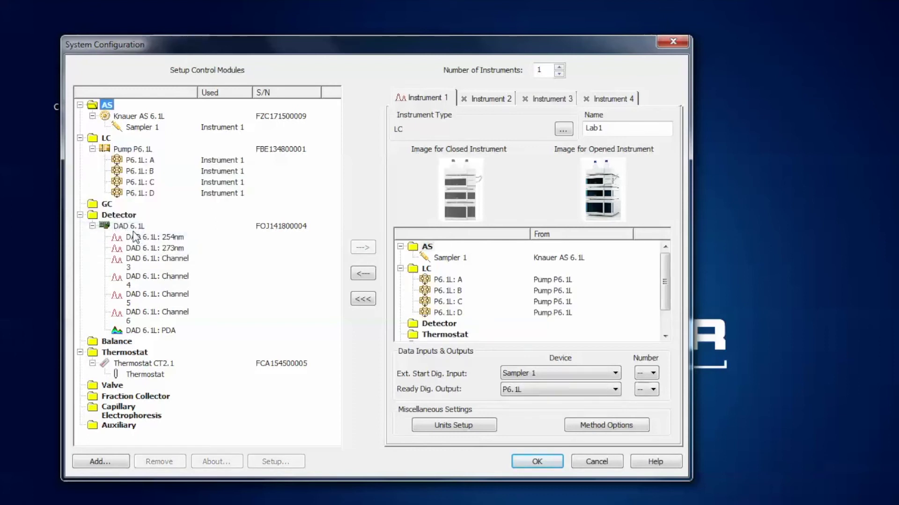
left_click(144, 364)
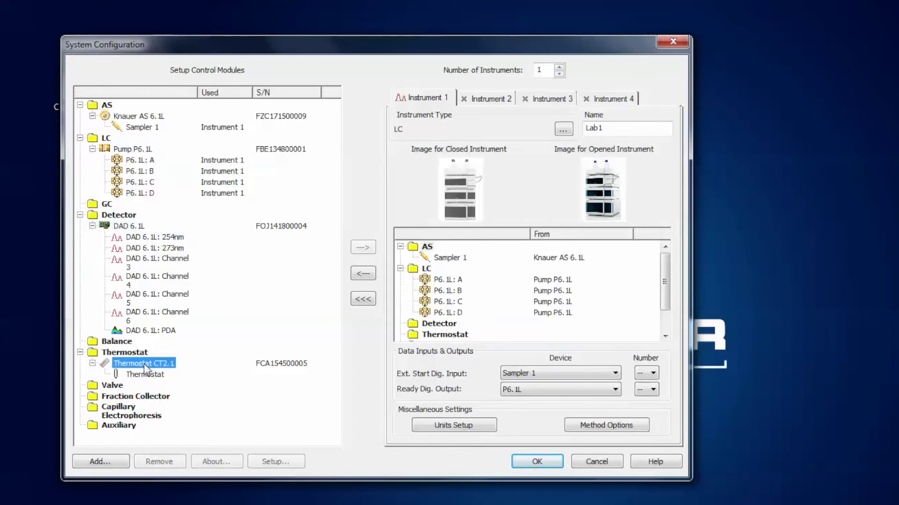
left_click(365, 249)
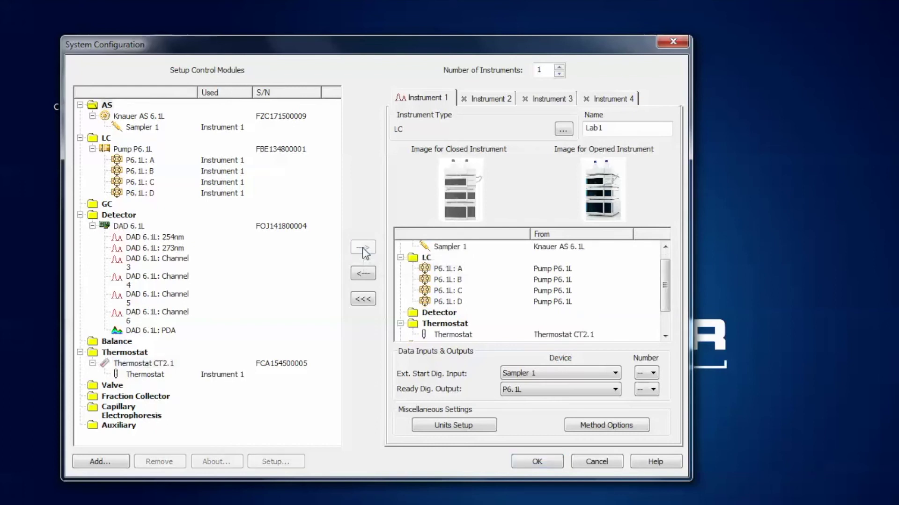
- Try to assign the DAD 6.1L detector to Instrument 1
left_click(125, 227)
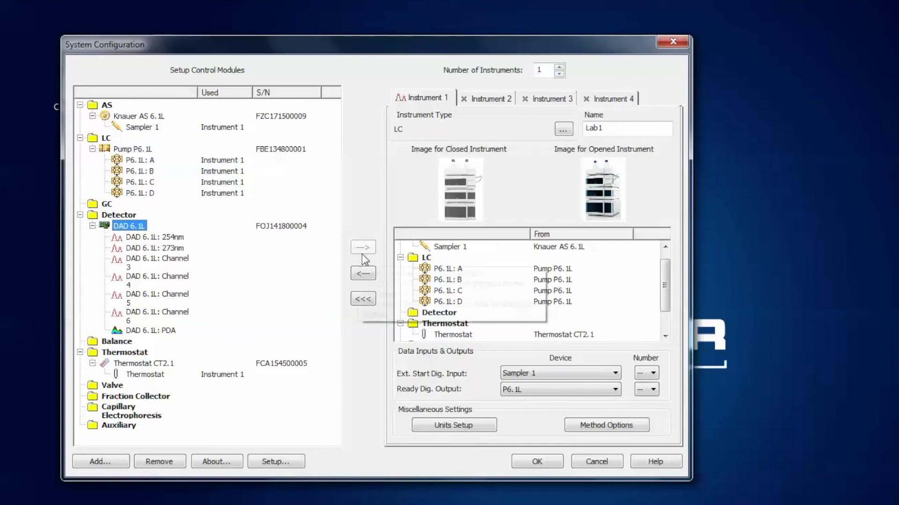
right_click(140, 230)
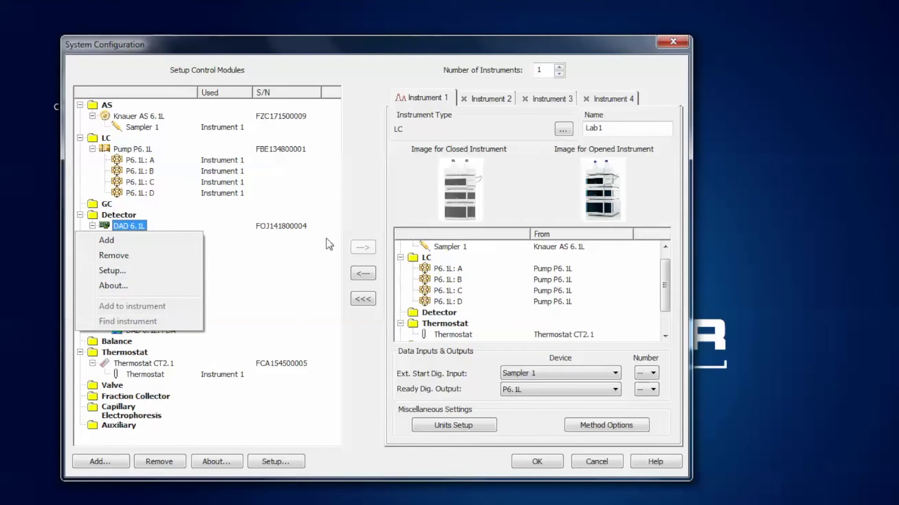
left_click(348, 226)
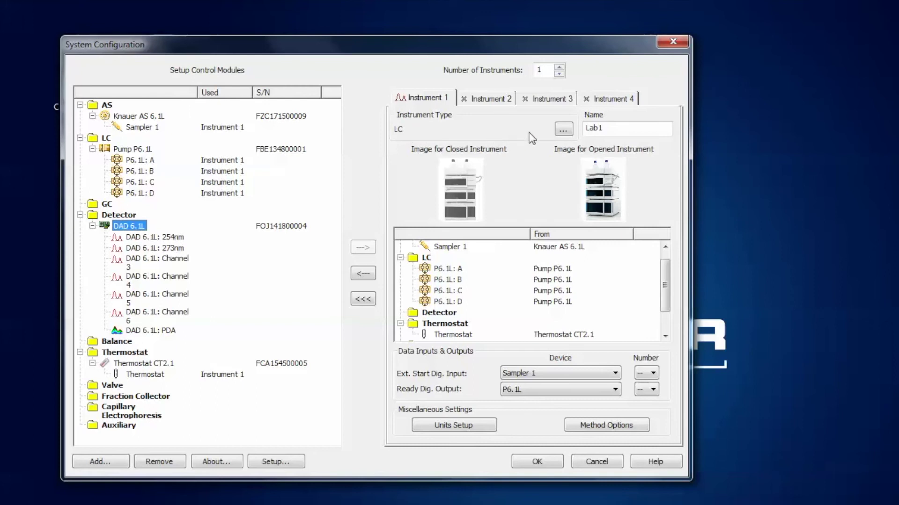
- Enable the PDA option in Instrument 1's LC type settings and assign the complete DAD 6.1L detector to the instrument
left_click(560, 130)
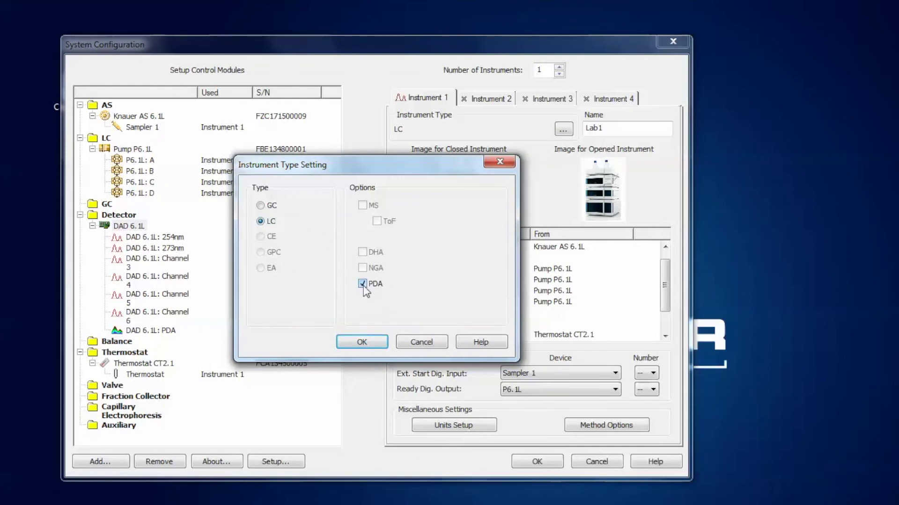
left_click(362, 342)
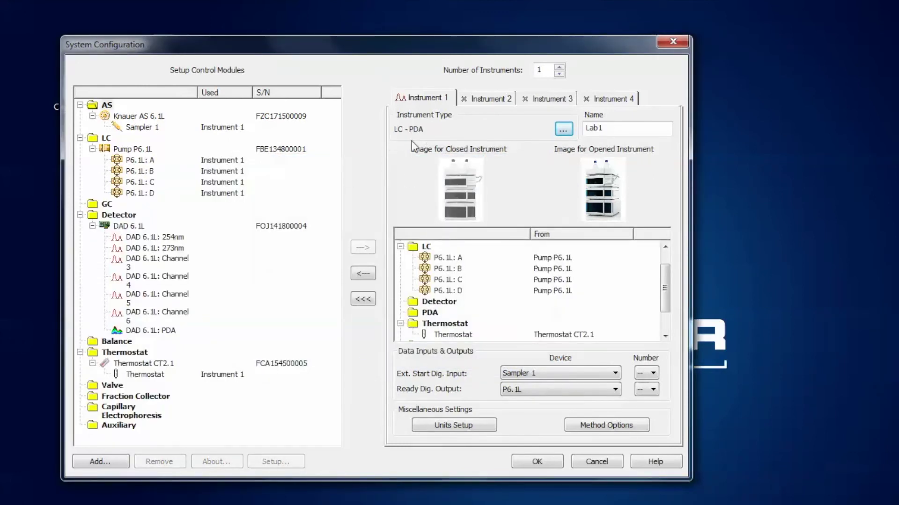
left_click(125, 226)
right_click(126, 225)
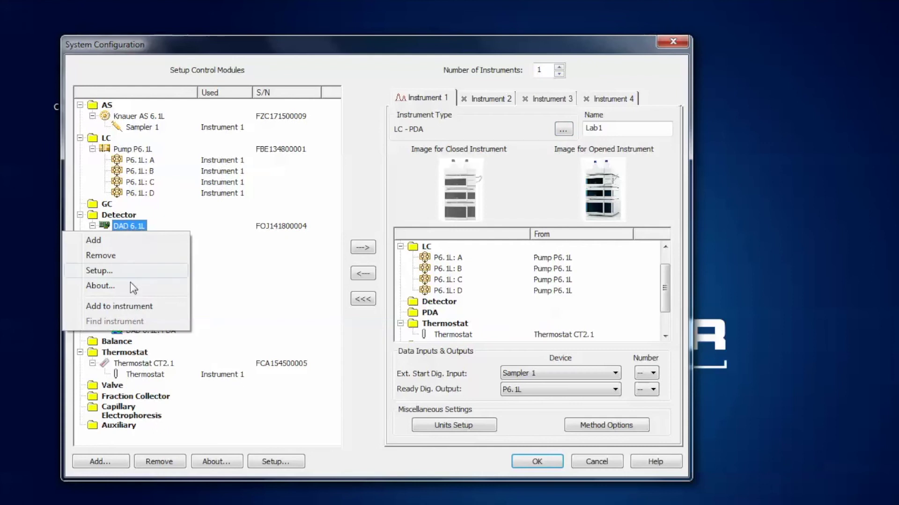
left_click(206, 230)
left_click(364, 248)
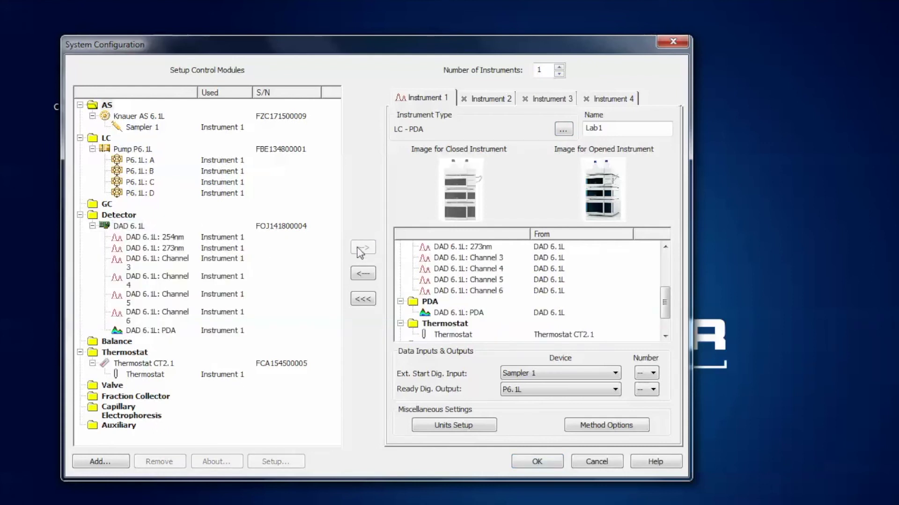
- Set Instrument 1's external start digital input to Sampler 1, number 1
left_click_drag(666, 303, 623, 262)
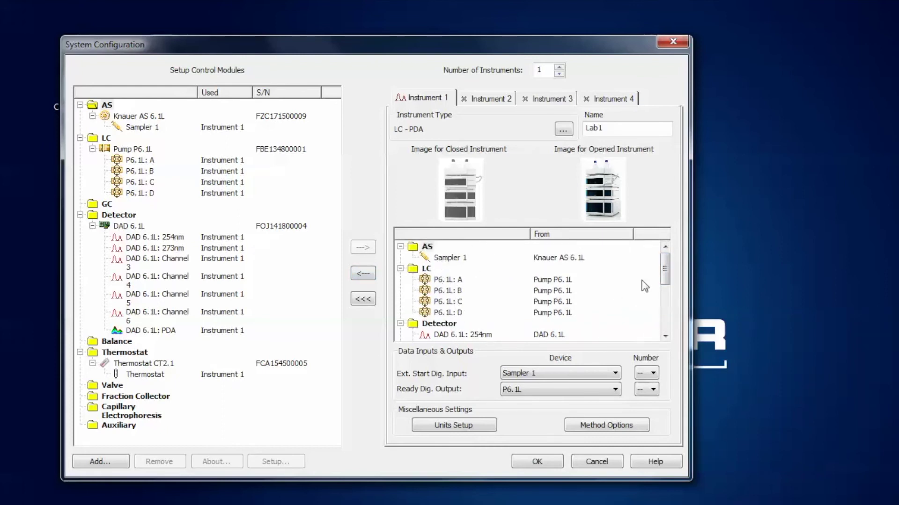
left_click_drag(664, 268, 664, 295)
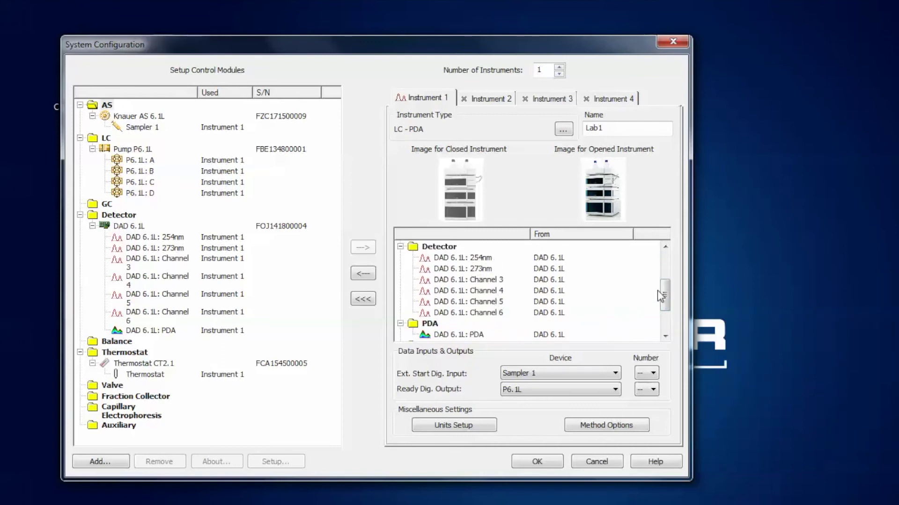
left_click_drag(664, 296, 664, 316)
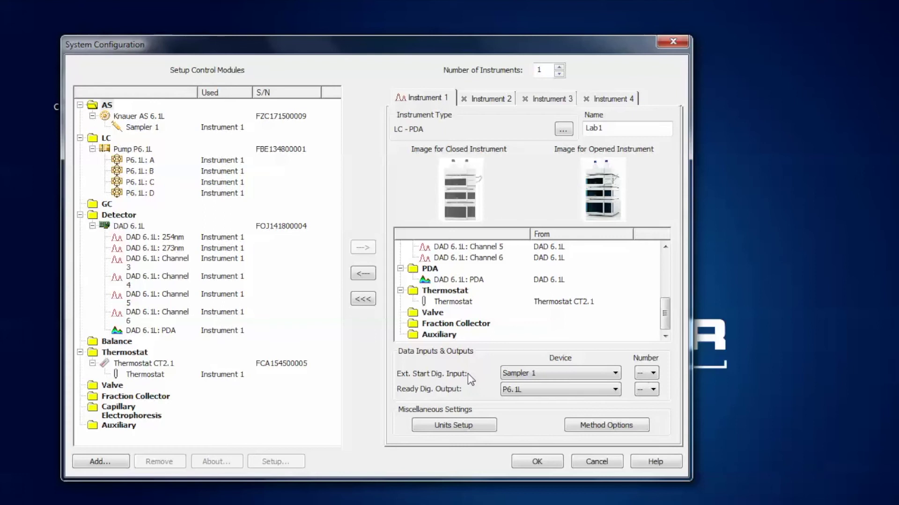
left_click(610, 373)
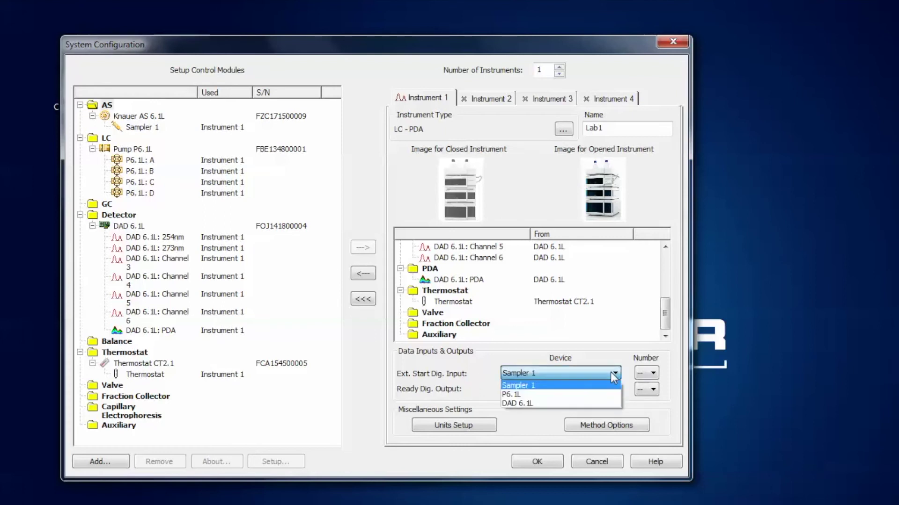
left_click(553, 395)
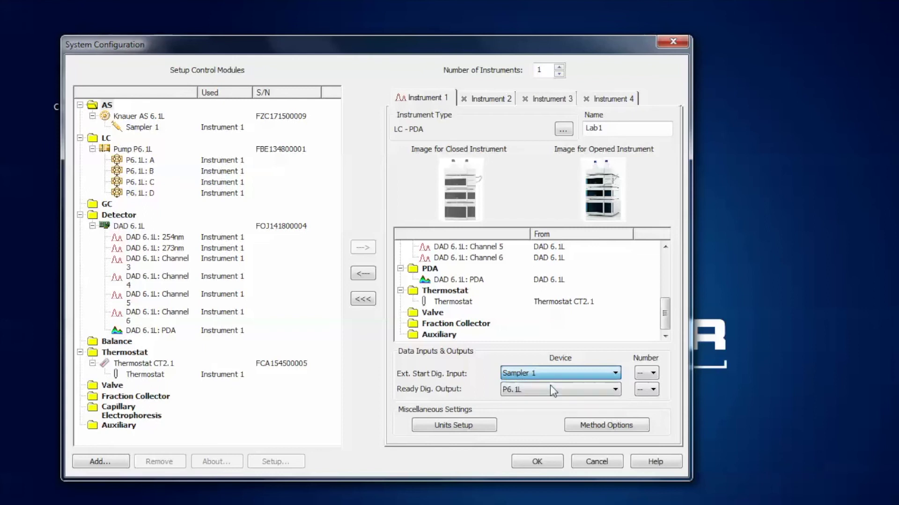
left_click(652, 373)
left_click(648, 395)
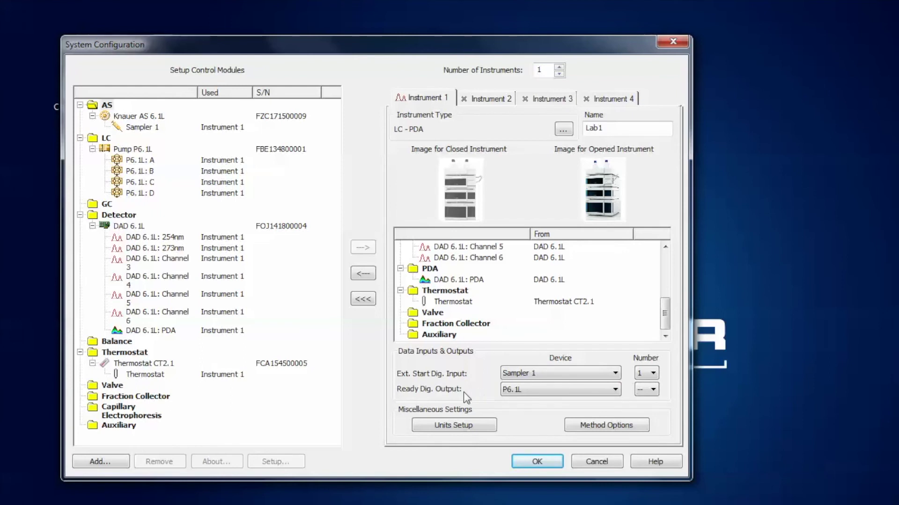
- Examine the device and number choices for Instrument 1's ready digital output
left_click(621, 394)
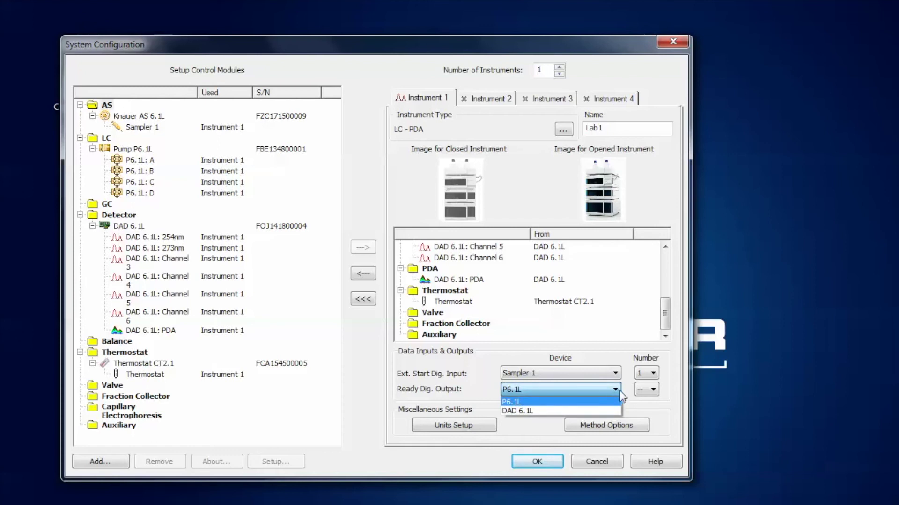
left_click(620, 397)
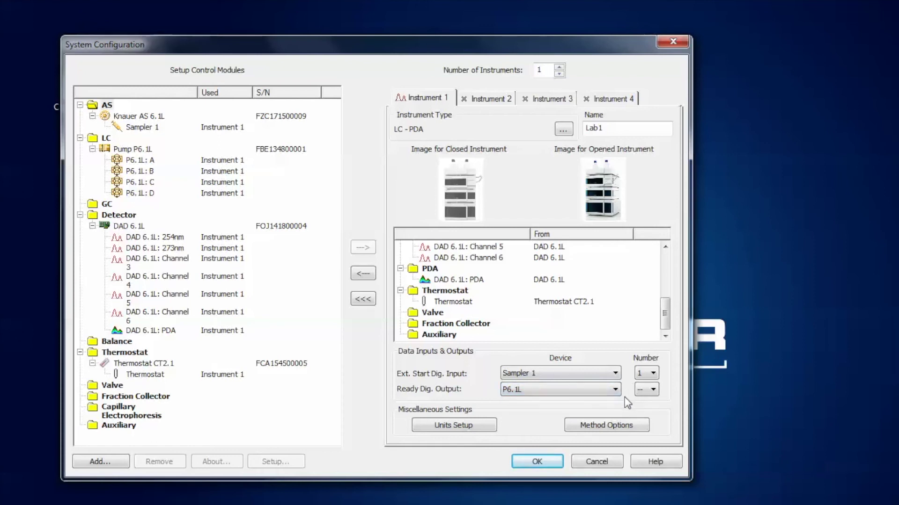
left_click(651, 394)
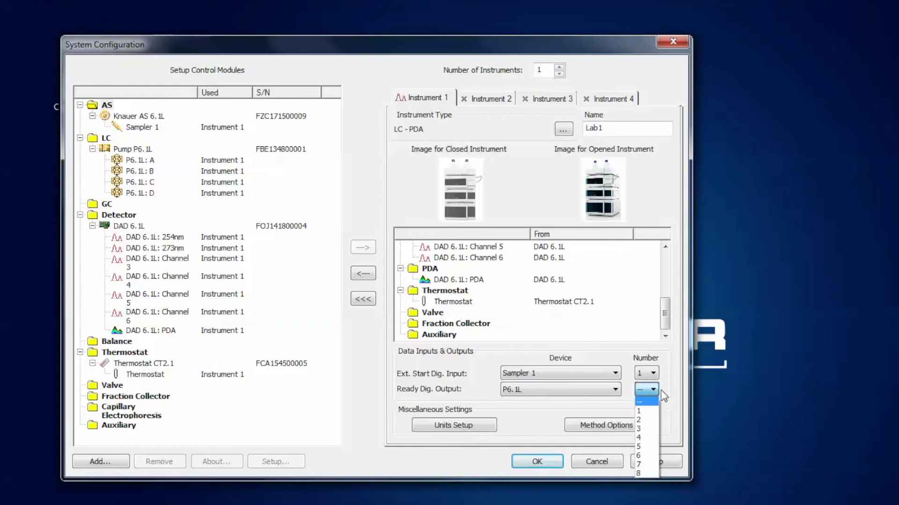
left_click(663, 389)
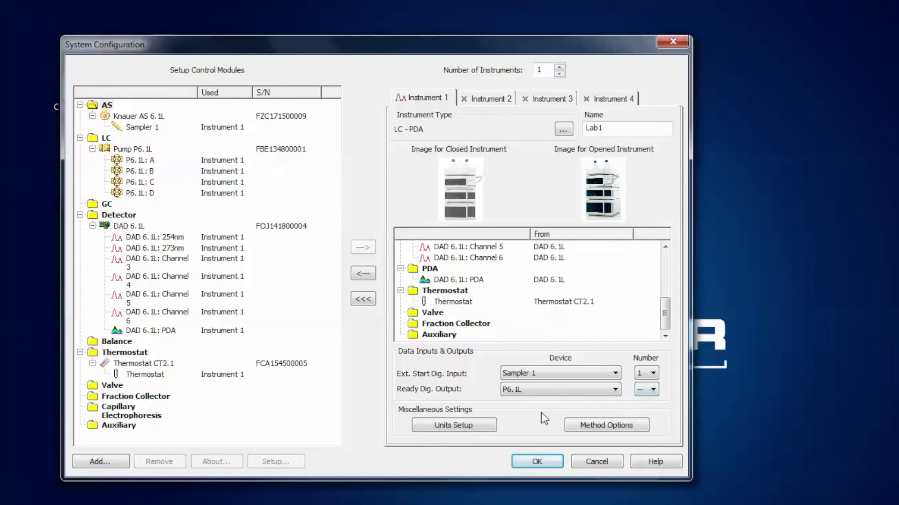
- Review the flow rate, temperature and voltage unit options in Instrument 1's units setup and accept the dialog
left_click(453, 423)
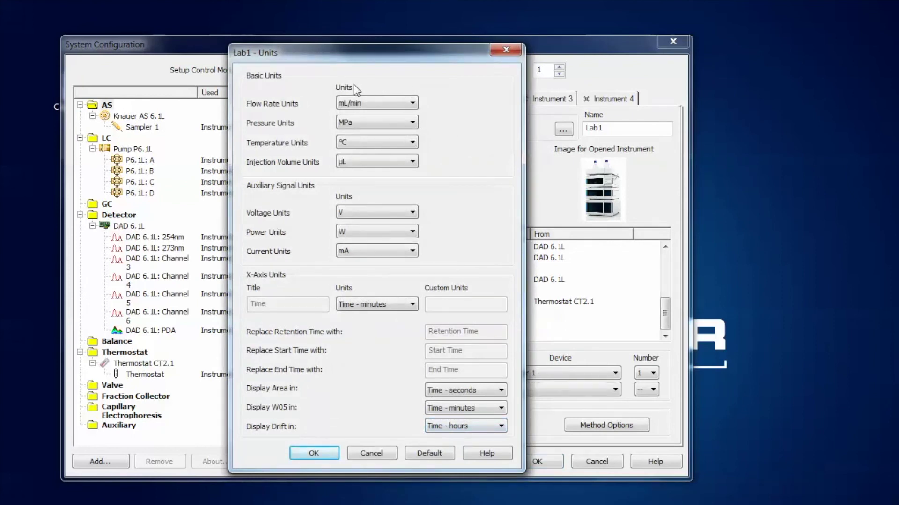
left_click(415, 105)
left_click(424, 111)
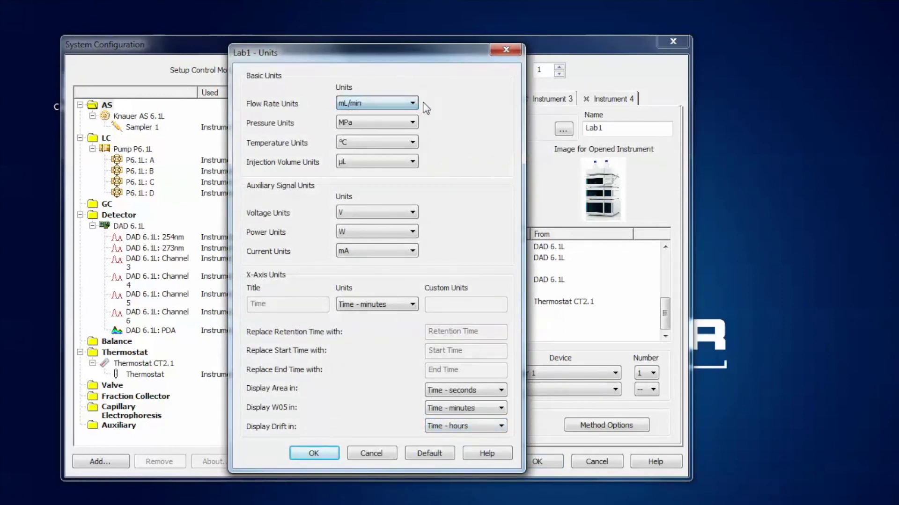
left_click(412, 143)
left_click(426, 139)
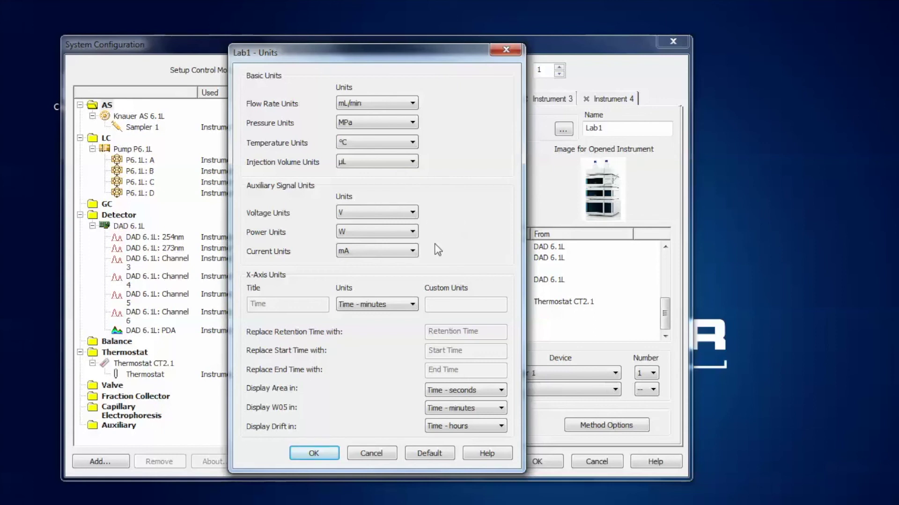
left_click(411, 212)
left_click(411, 212)
left_click(313, 453)
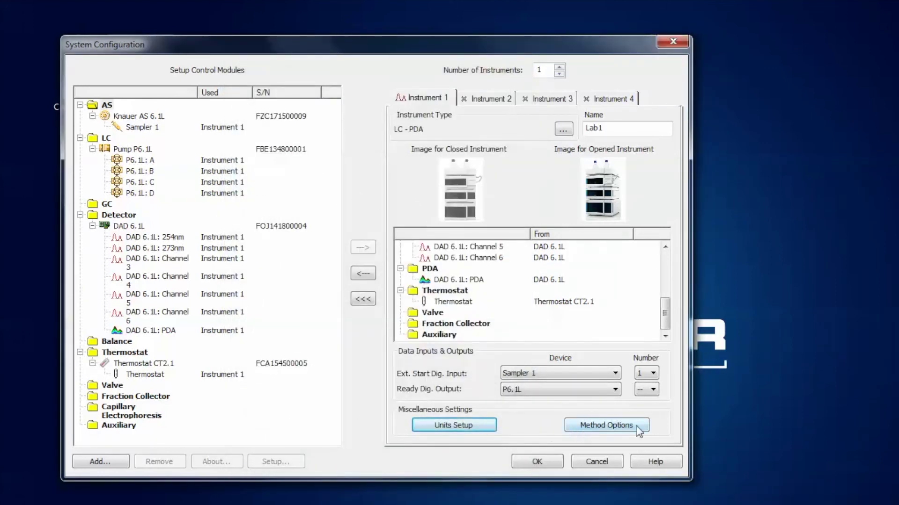
- Set the instrument method sending option to Prompt for Confirmation after each method change
left_click(607, 434)
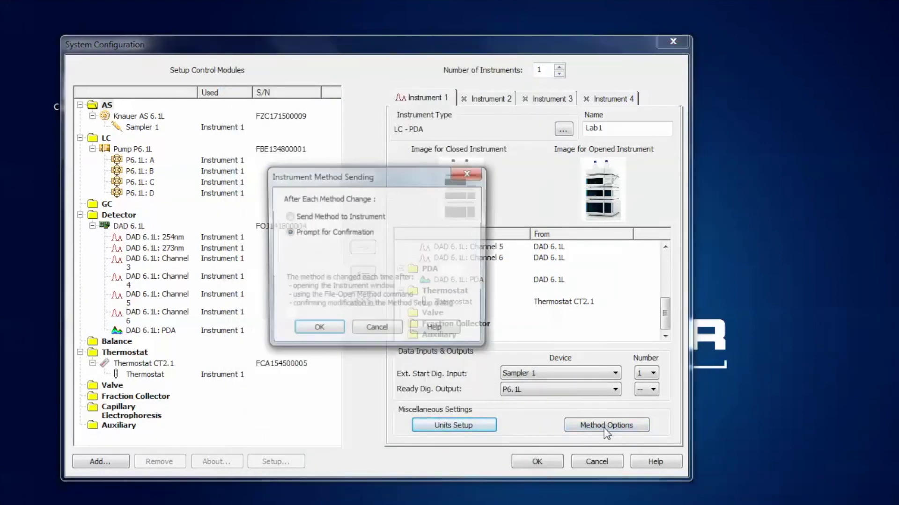
left_click_drag(316, 182, 314, 192)
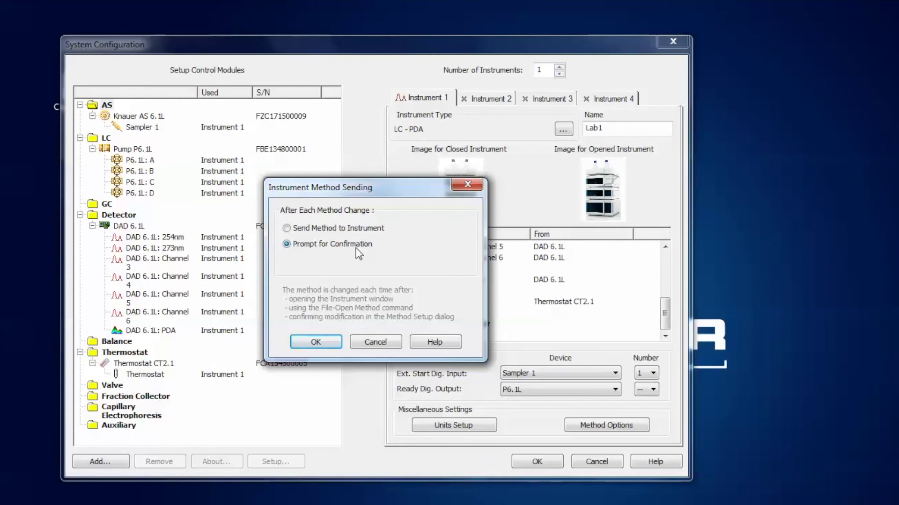
left_click(286, 228)
left_click(286, 244)
left_click(317, 342)
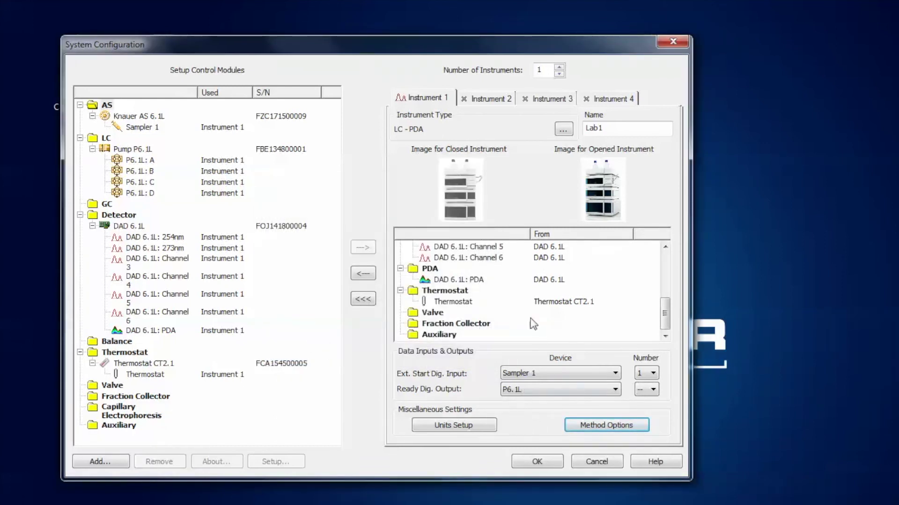
- Rename Instrument 1 as "Analytical system" and accept the system configuration
left_click_drag(609, 131, 583, 133)
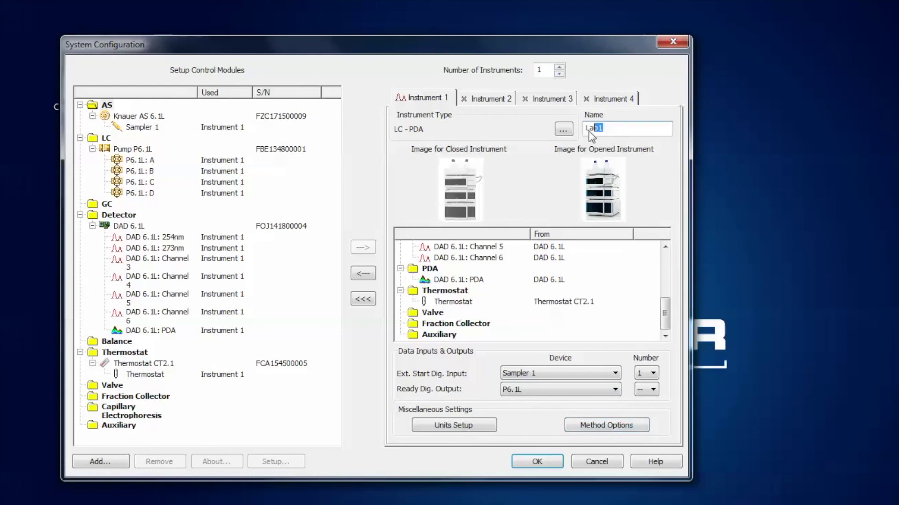
type("Analytical system")
left_click(538, 463)
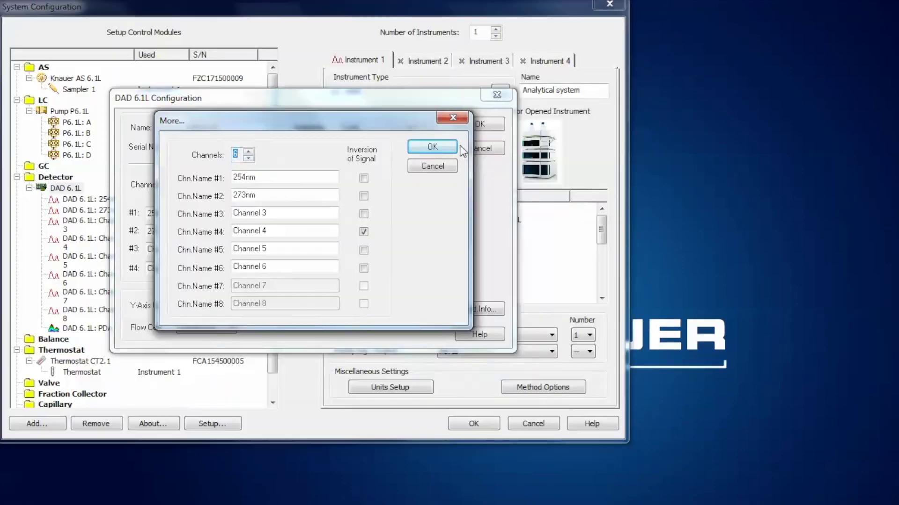
- Accept six channels in the DAD 6.1L detector's channel list and configuration
left_click(430, 146)
left_click(480, 125)
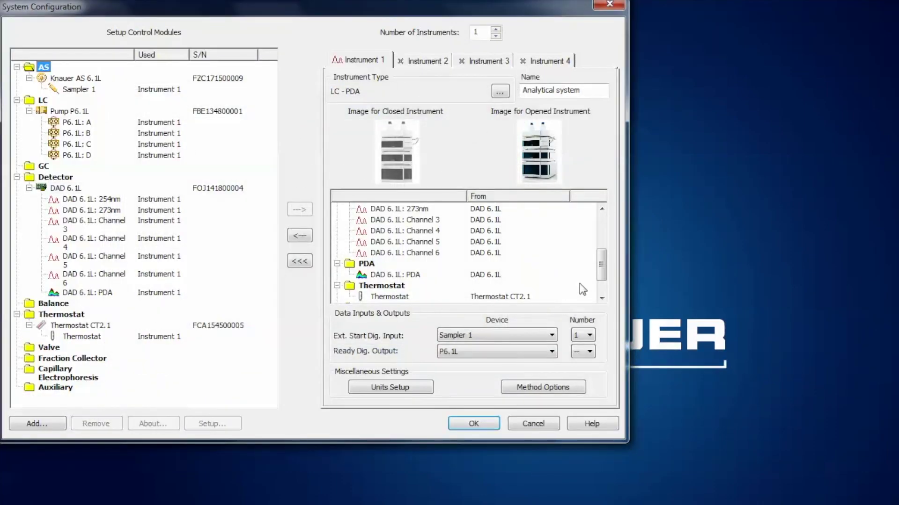
- Check the channel settings and locked options in the DAD 6.1L configuration while the detector is assigned to Instrument 1
left_click(609, 3)
left_click(199, 119)
mouse_move(607, 266)
left_mouse_down()
mouse_move(604, 243)
mouse_move(604, 254)
left_mouse_up()
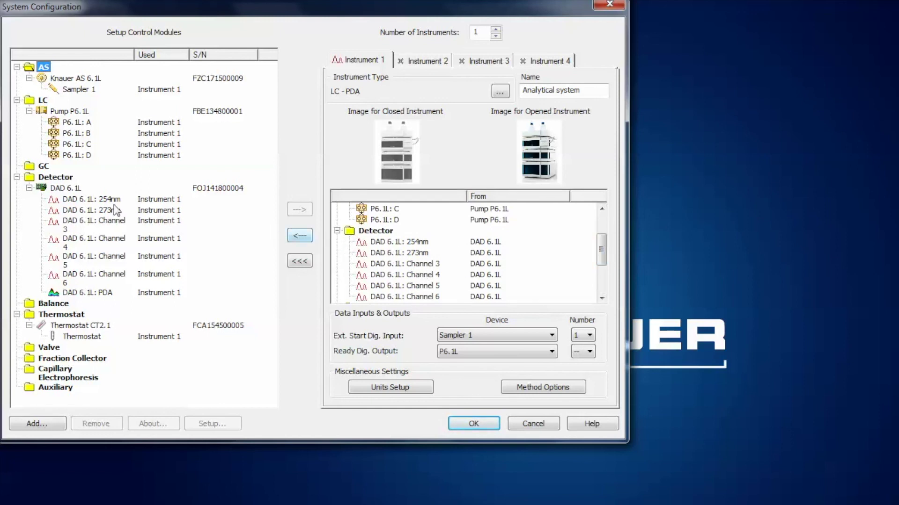
double_click(66, 188)
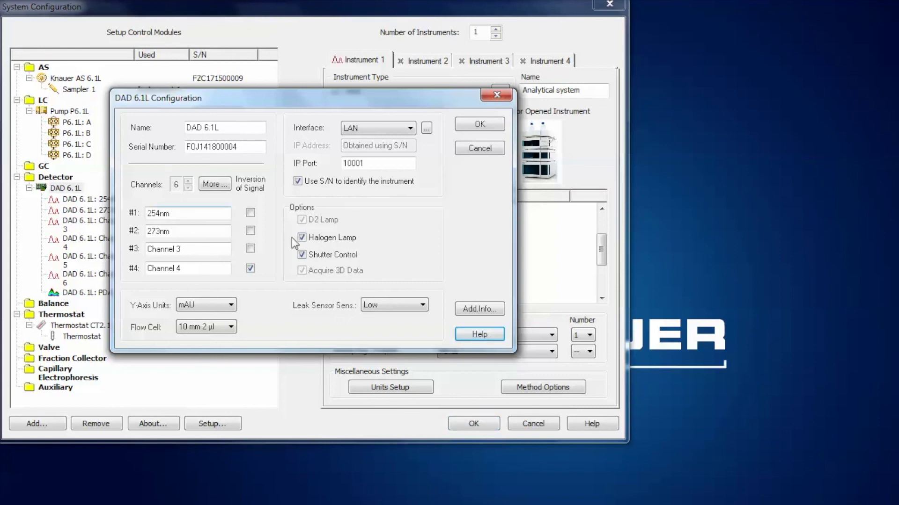
left_click(480, 124)
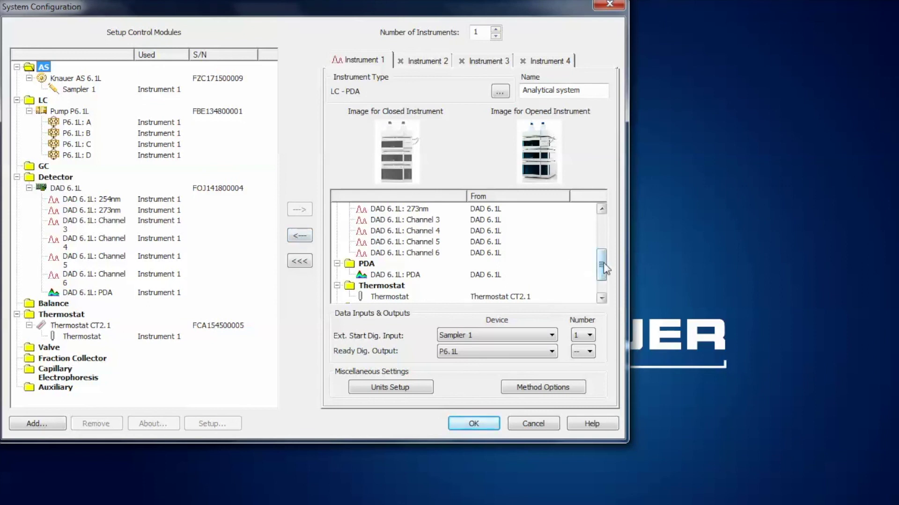
- Remove the whole Detector group from Instrument 1's assigned modules
left_click_drag(602, 262, 594, 246)
left_click(375, 231)
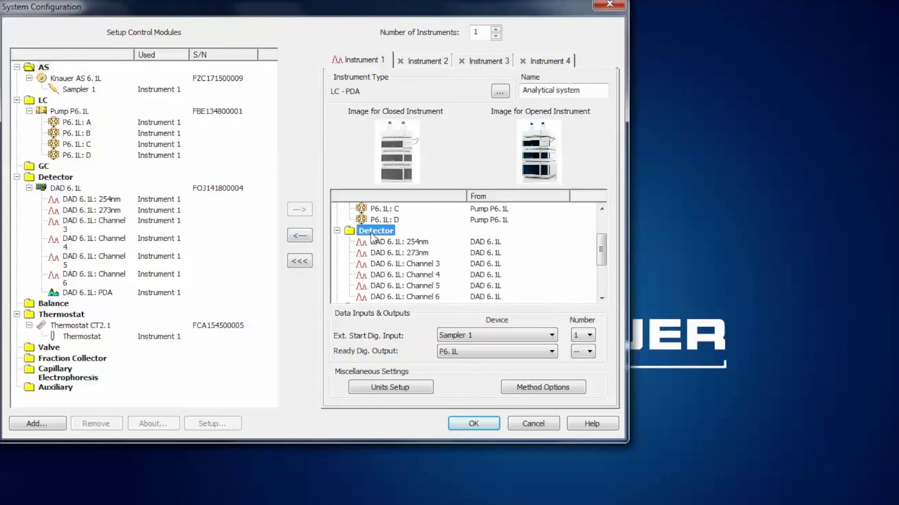
left_click(305, 237)
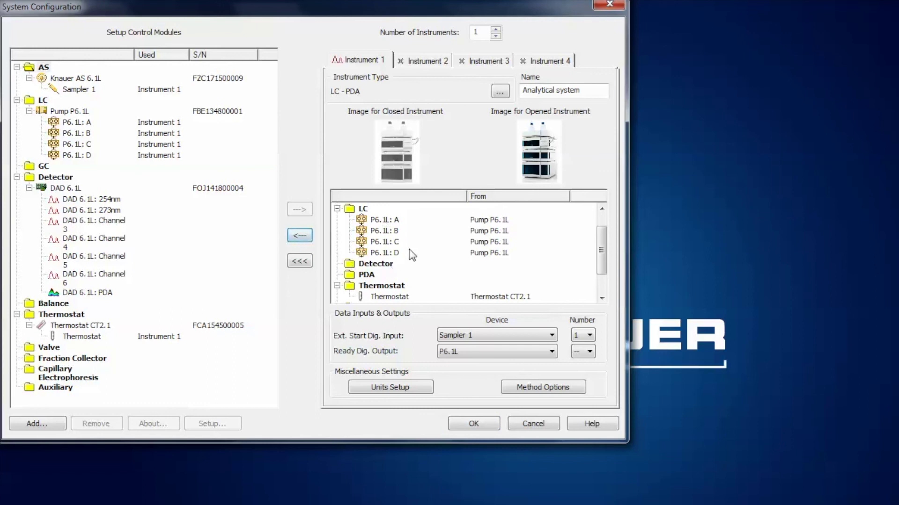
- Set the DAD 6.1L detector to 8 channels and reassign the complete detector to Instrument 1
double_click(70, 189)
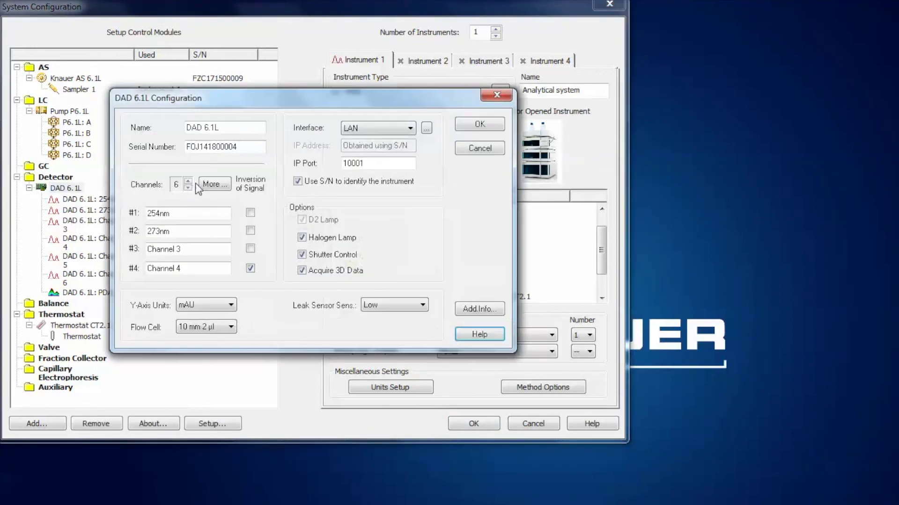
left_click(188, 181)
left_click(479, 125)
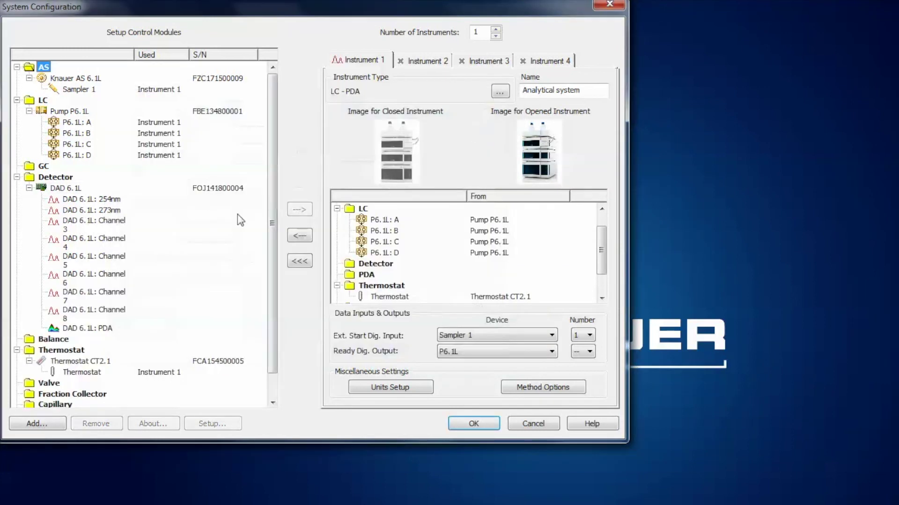
left_click(74, 189)
left_click(300, 210)
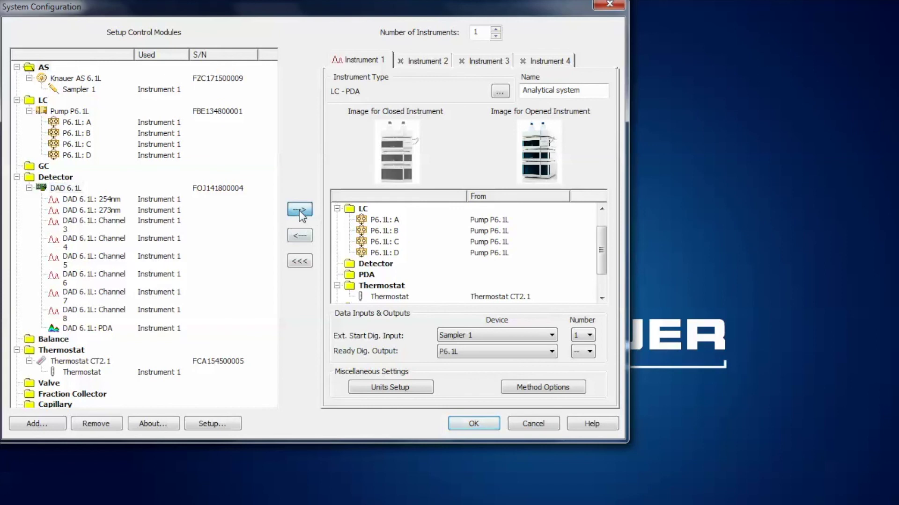